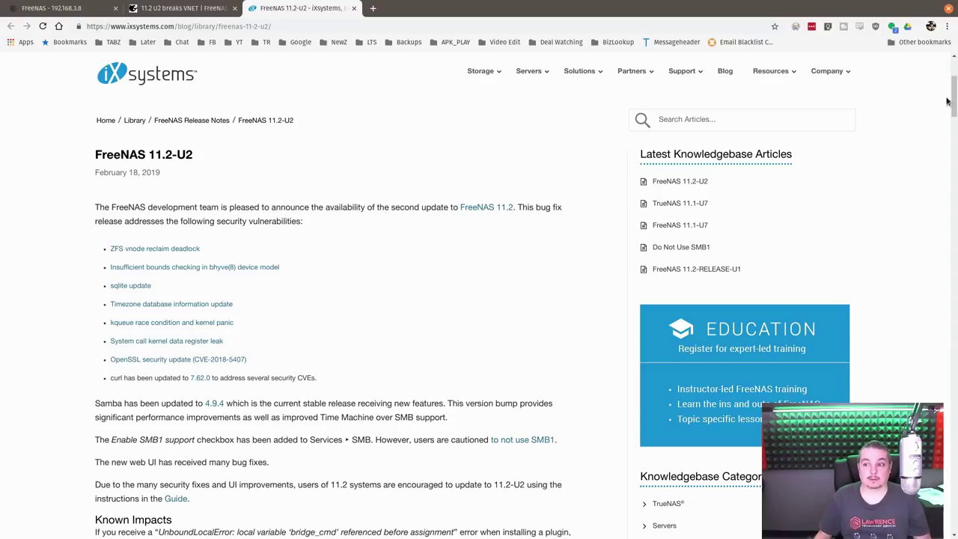
Look through the FreeNAS 11.2-U2 release notes, including the known impacts, known issues and changelog.
drag(955, 94, 948, 172)
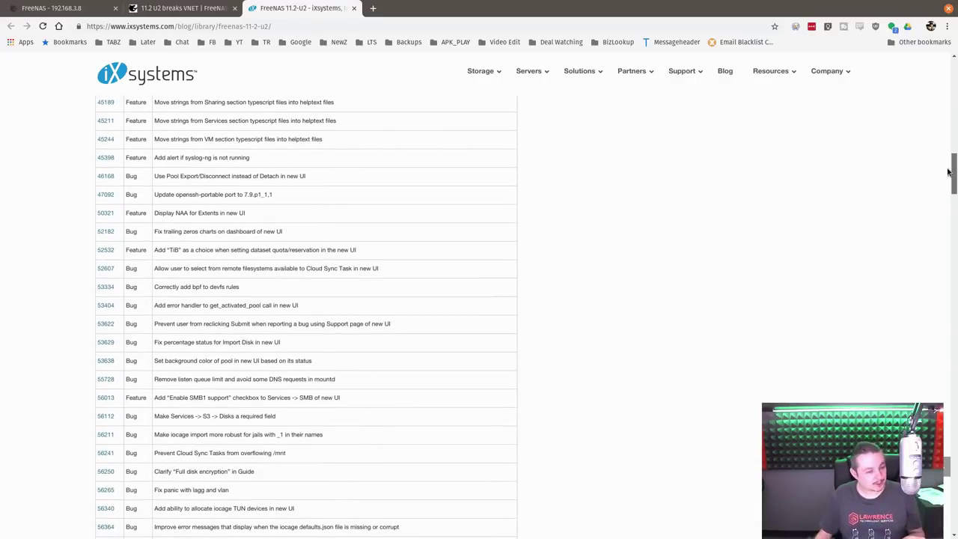
drag(947, 172, 936, 472)
scroll(489, 393, down, 10)
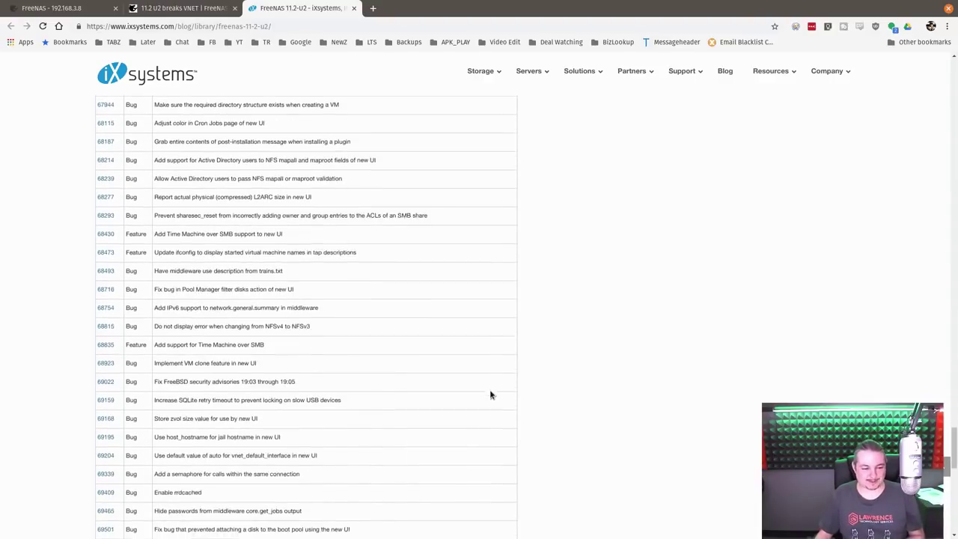
scroll(509, 401, down, 3)
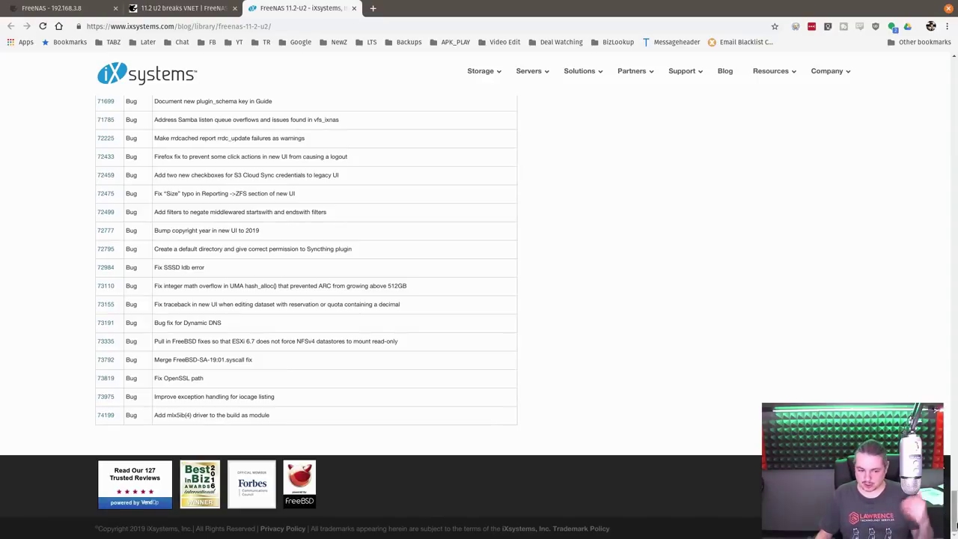
drag(955, 510, 955, 125)
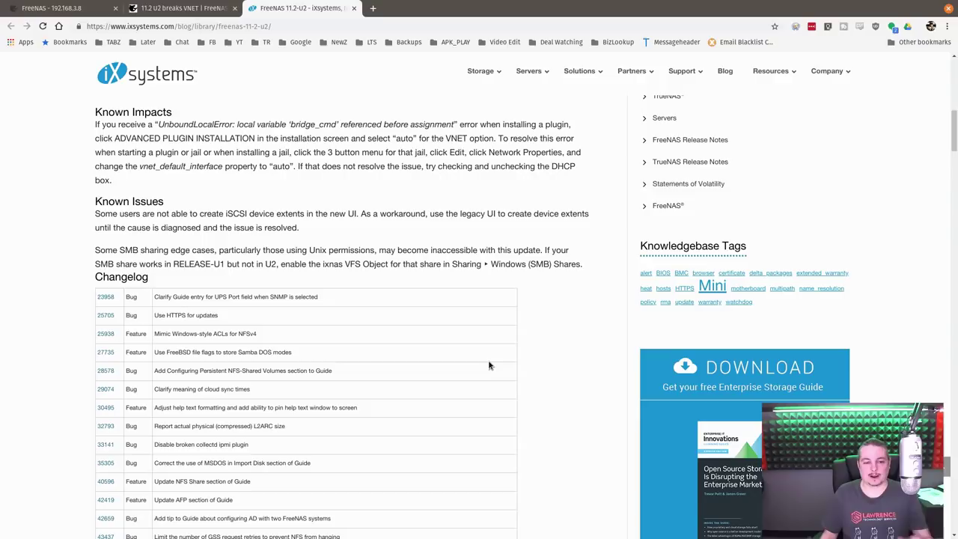
scroll(300, 374, down, 5)
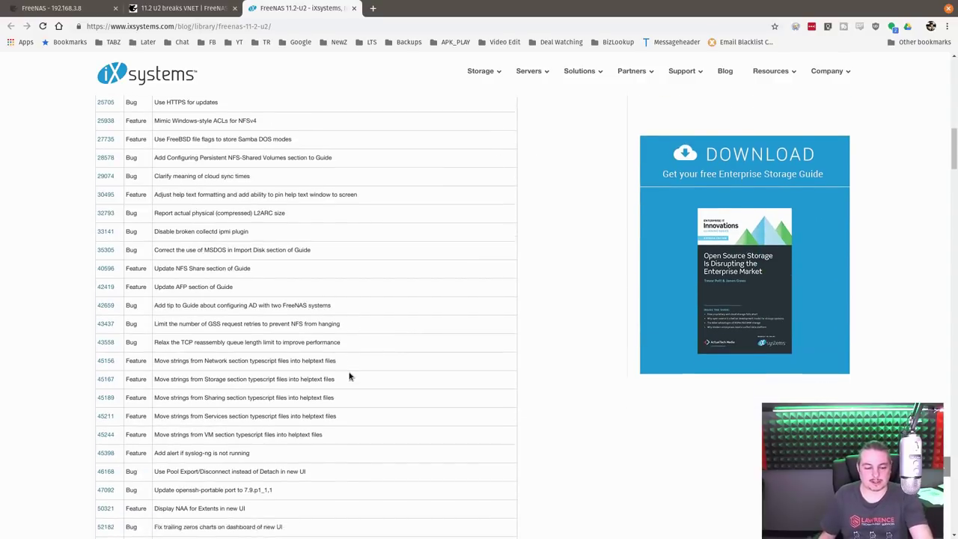
scroll(349, 376, down, 3)
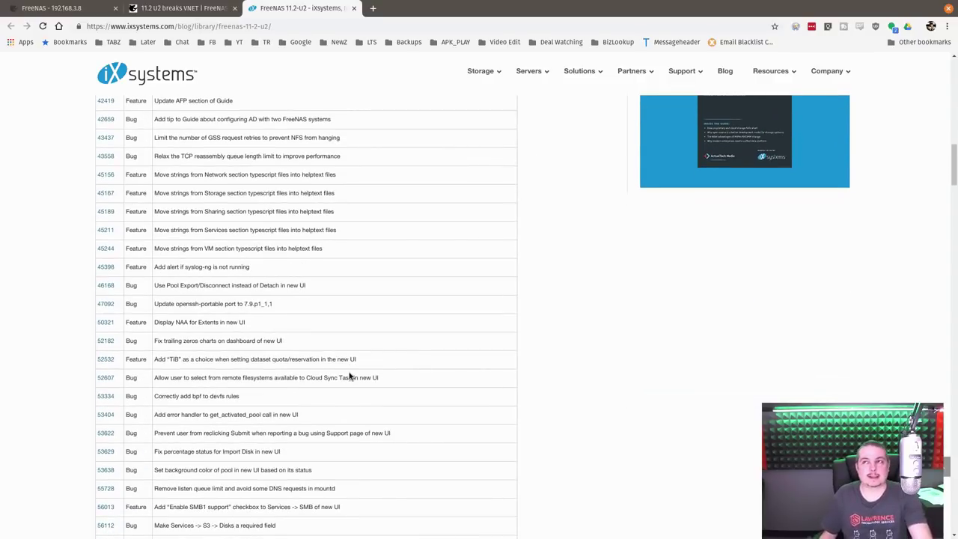
Switch to the FreeNAS web interface and examine the Enable SMB1 support option in the SMB service settings.
click(90, 7)
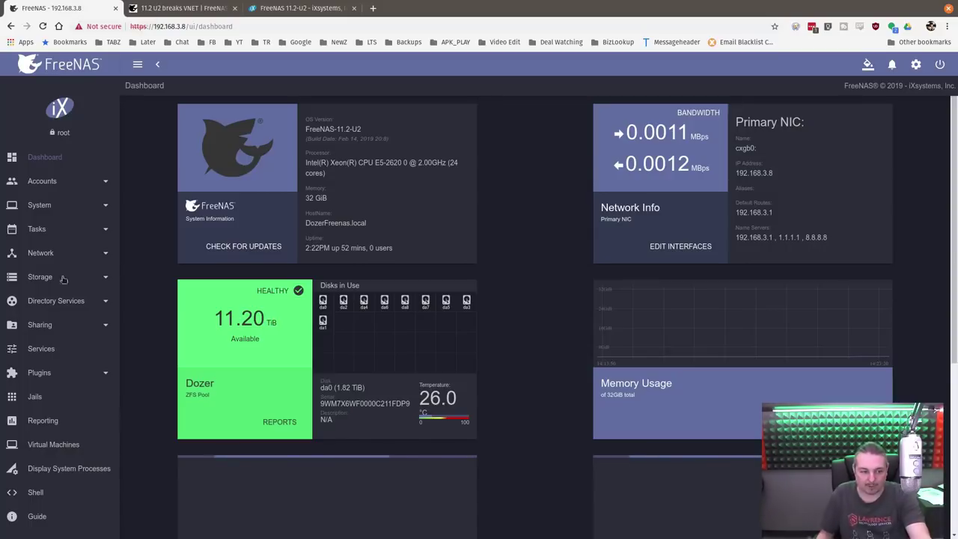
click(41, 348)
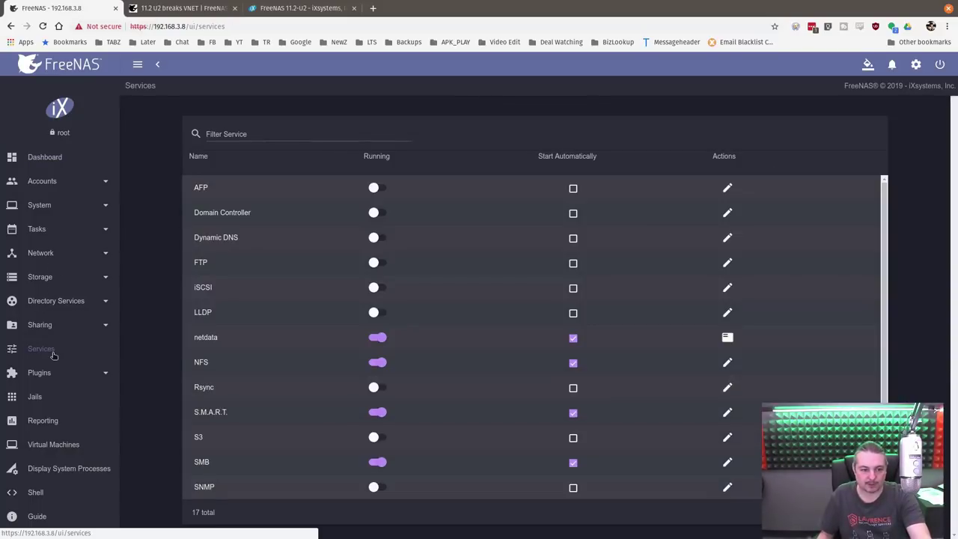
scroll(315, 308, down, 3)
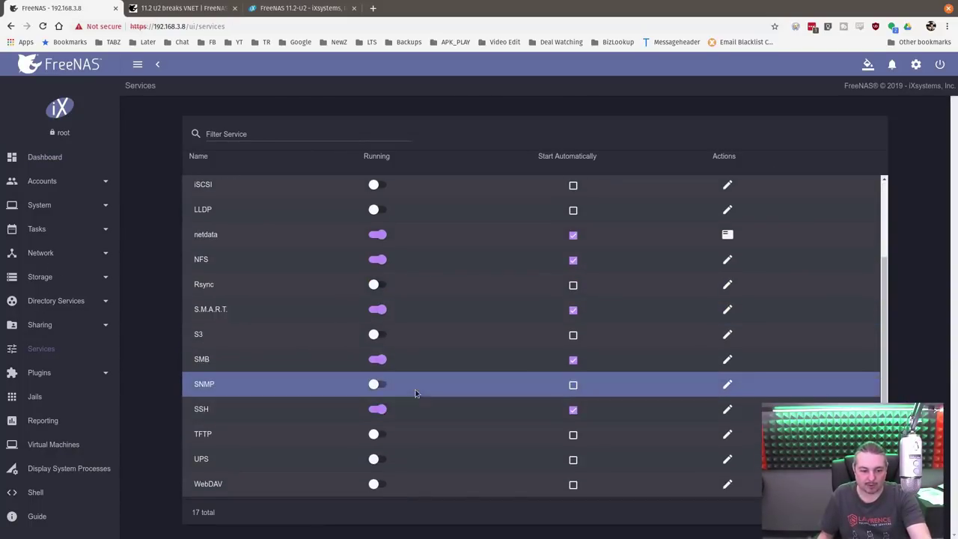
click(728, 360)
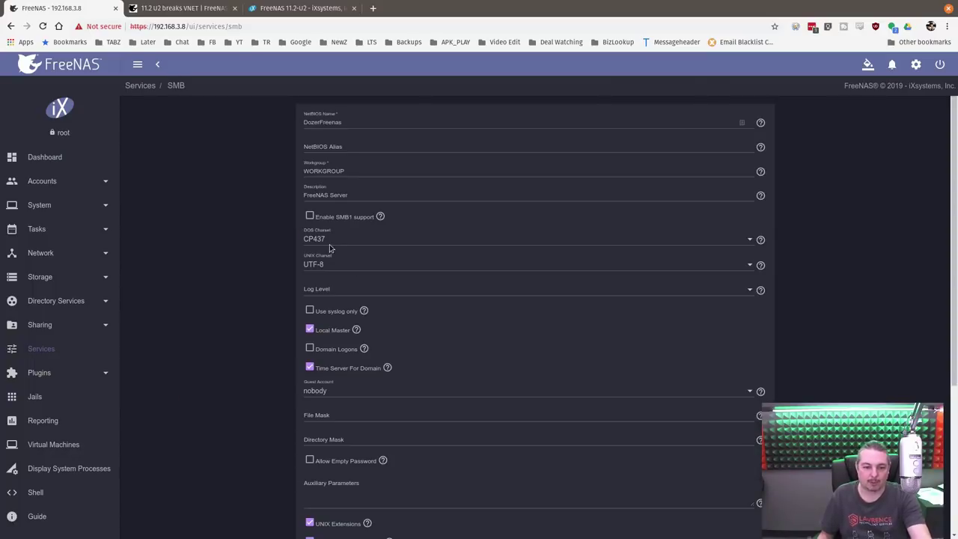
mouse_move(381, 216)
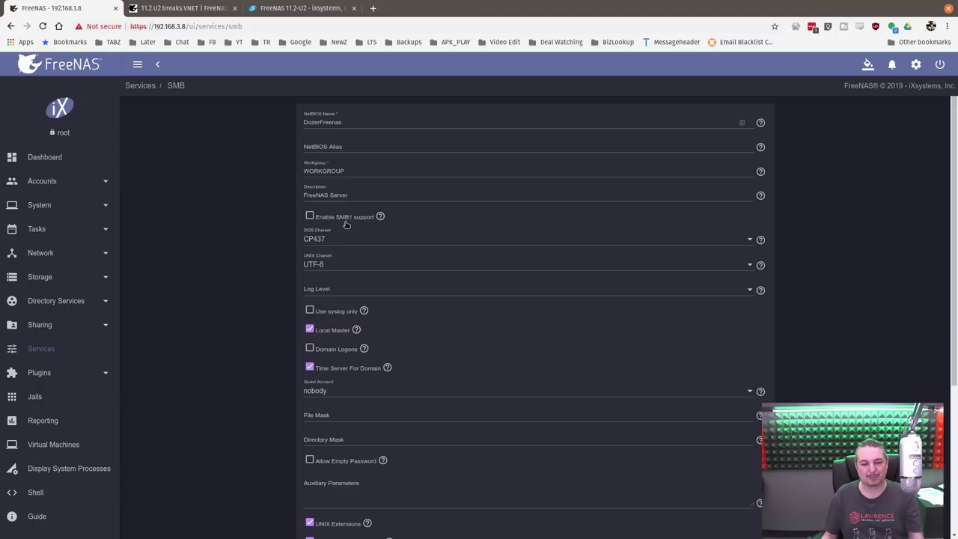
Switch to the forum thread on 11.2-U2 breaking VNET and highlight the UnboundLocalError 'bridge_cmd' text in post #9.
click(209, 8)
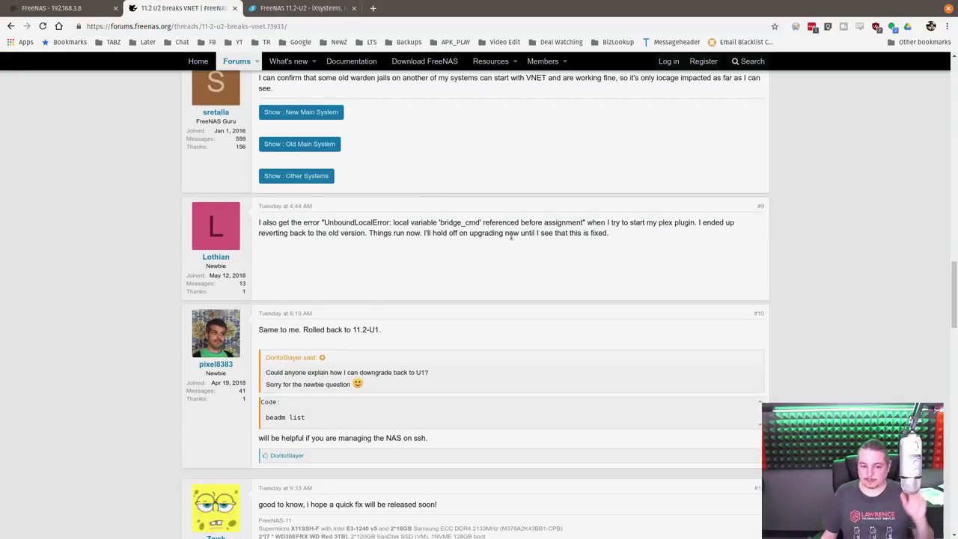
scroll(414, 221, up, 2)
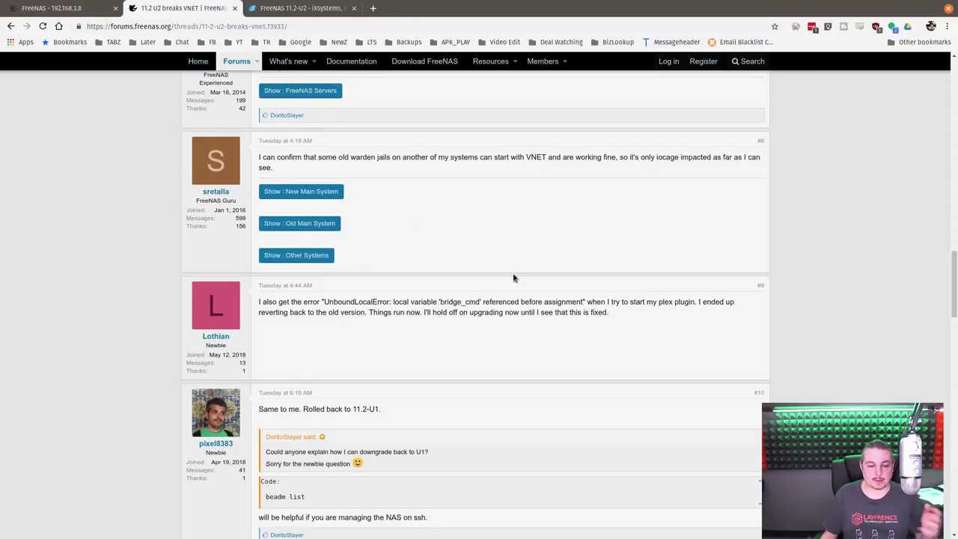
drag(323, 303, 483, 301)
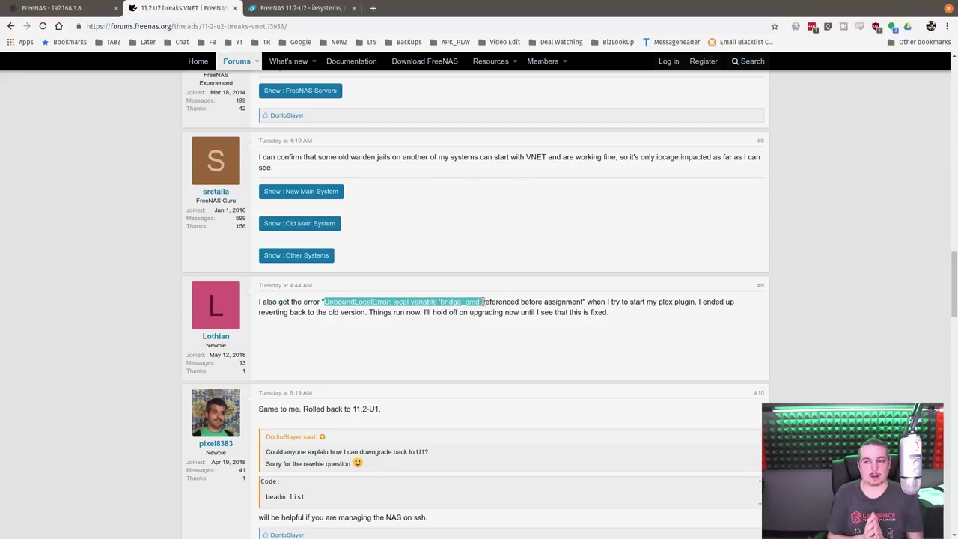
Return to the FreeNAS web interface and try to start the test1 jail, dismissing the resulting dialog.
click(56, 7)
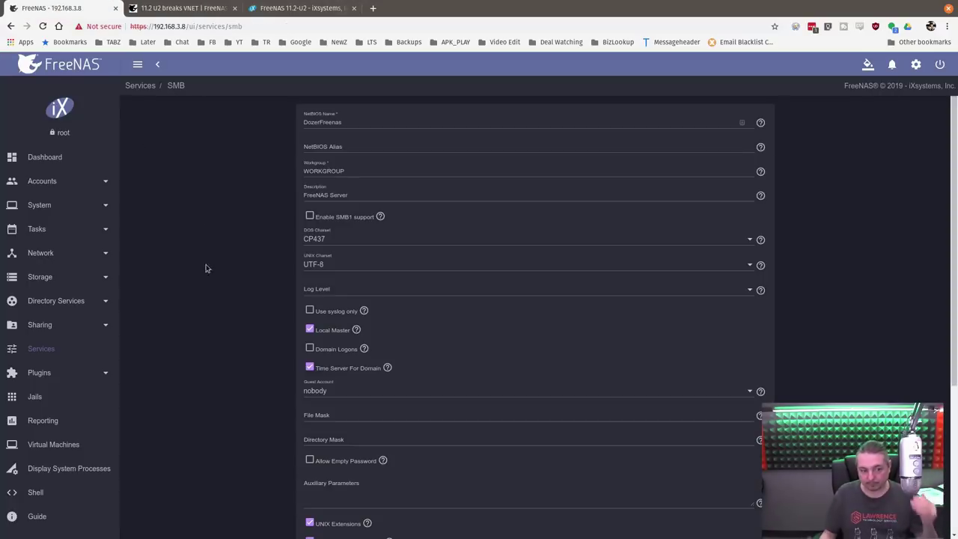
click(41, 400)
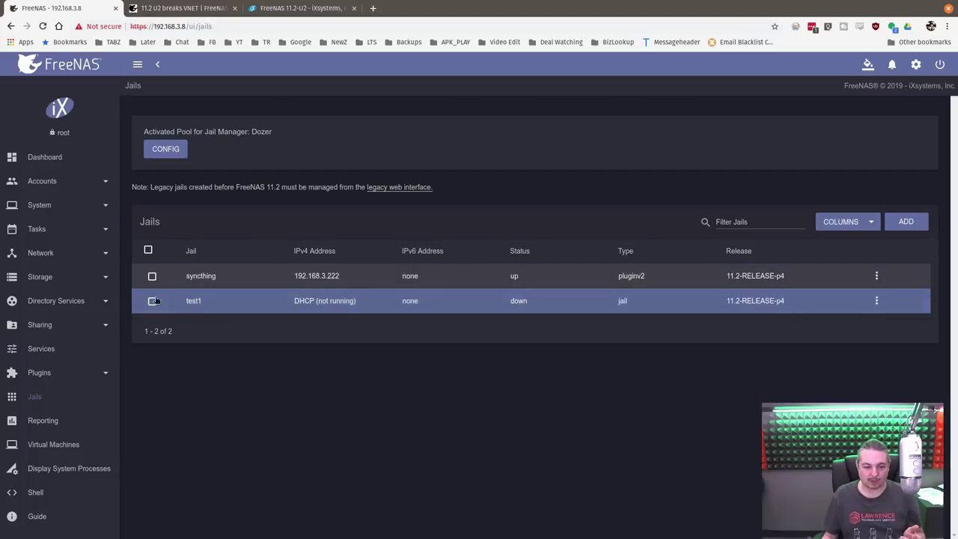
click(879, 300)
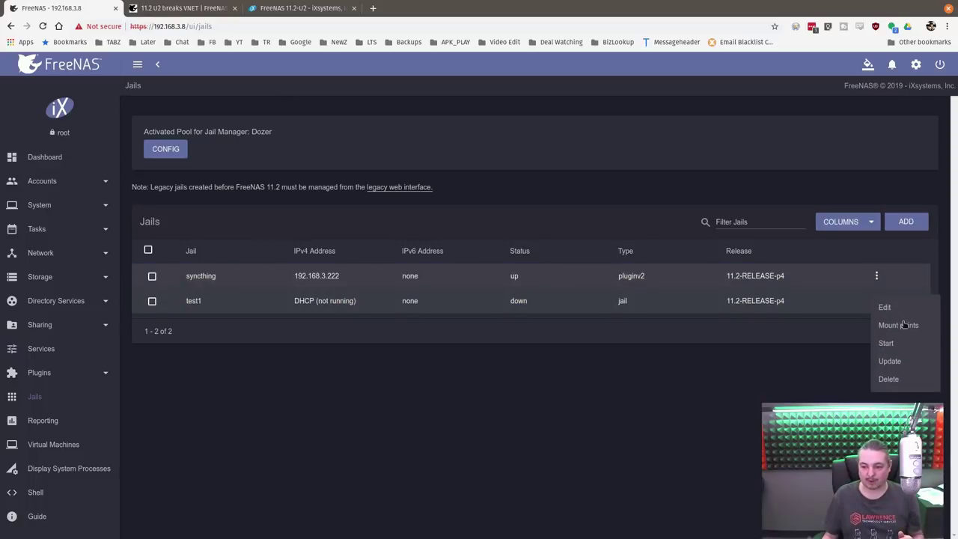
click(903, 346)
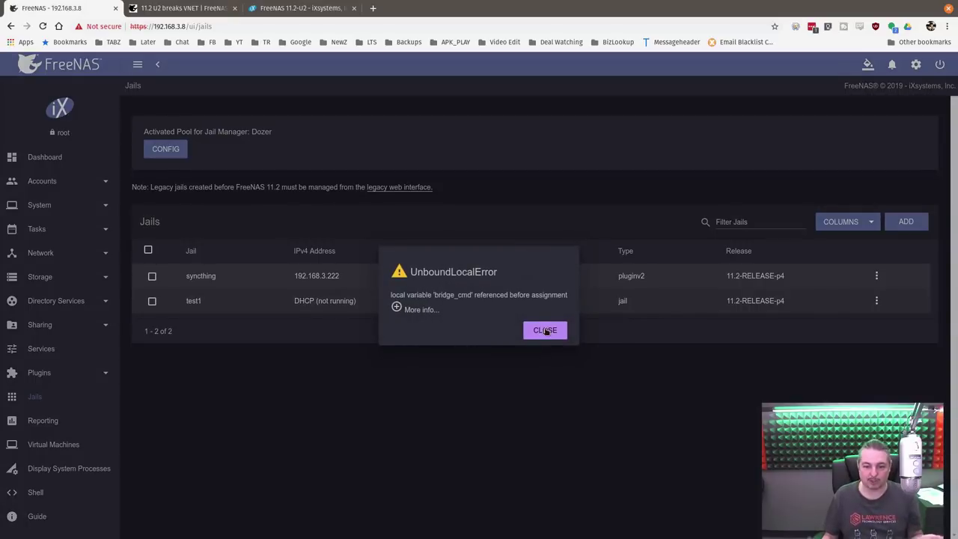
click(544, 331)
click(877, 300)
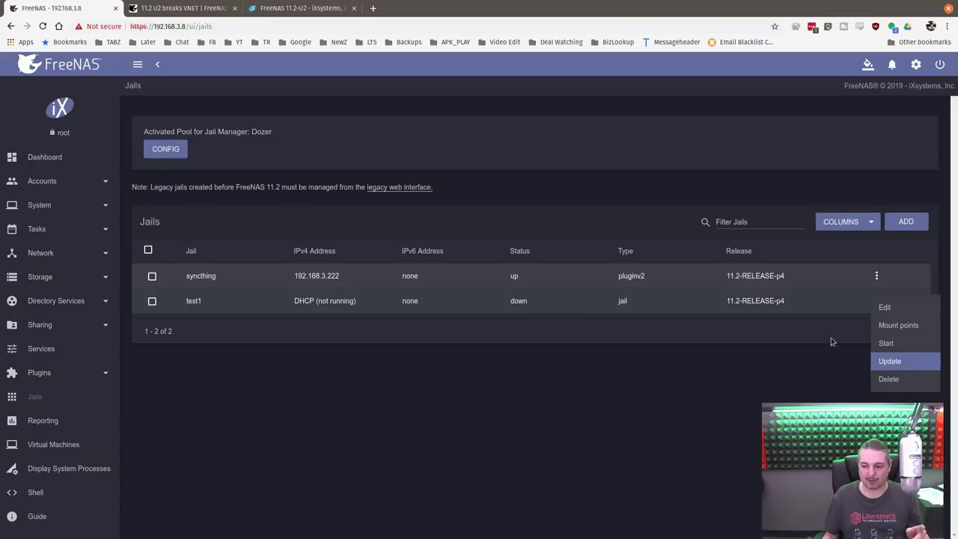
click(606, 352)
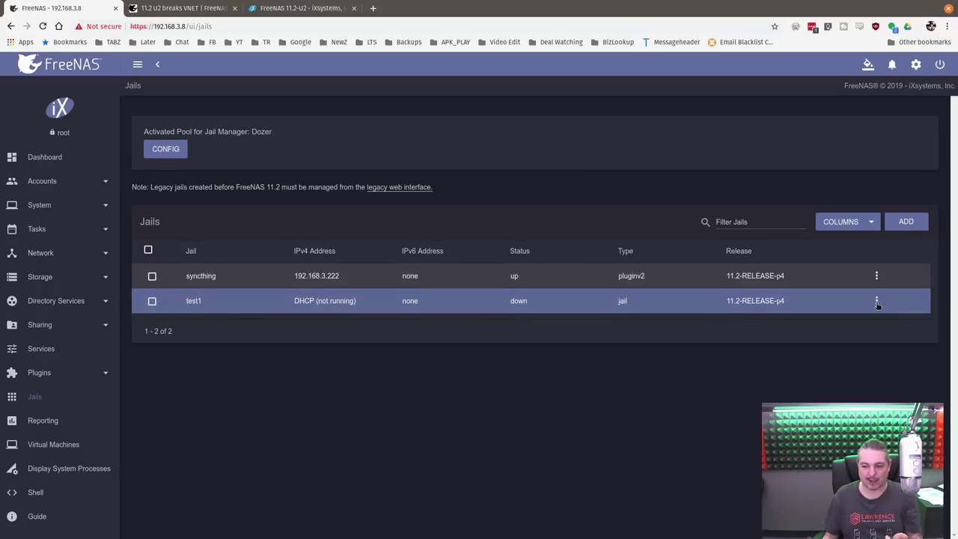
click(877, 300)
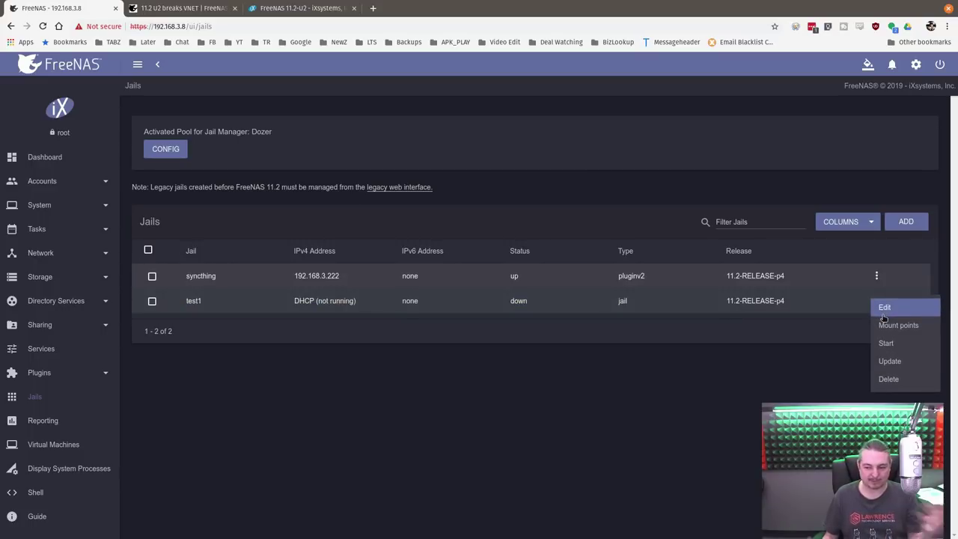
click(884, 309)
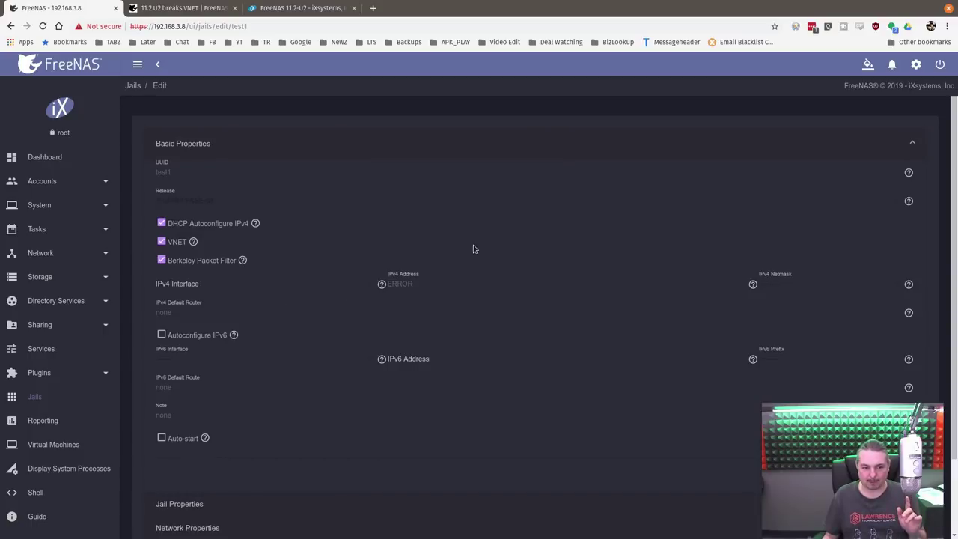
scroll(445, 312, down, 3)
scroll(445, 312, up, 3)
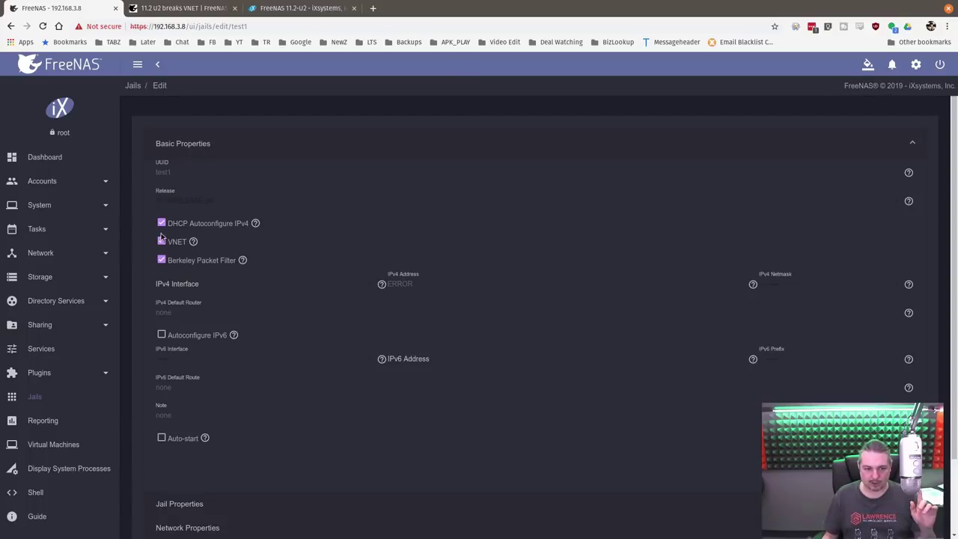
scroll(194, 243, down, 2)
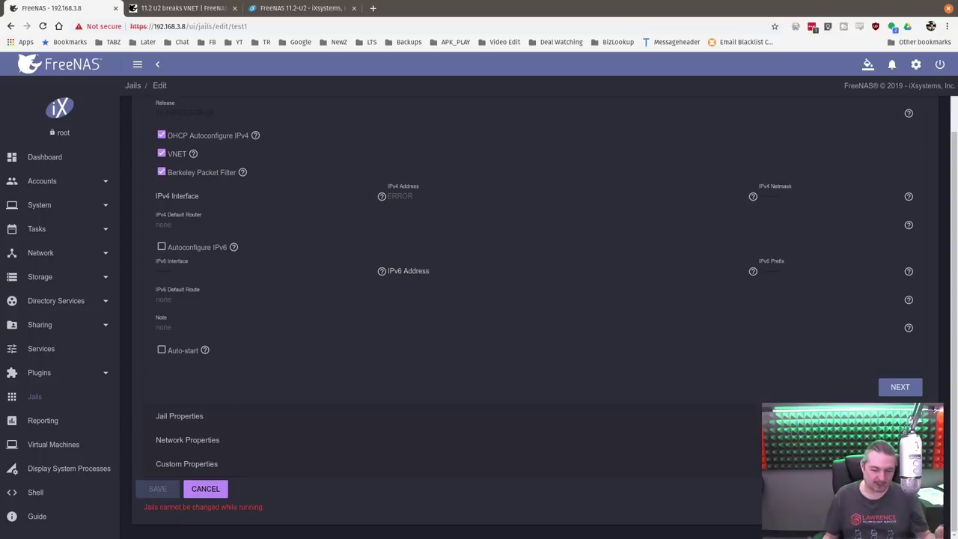
scroll(831, 244, up, 2)
scroll(831, 244, down, 2)
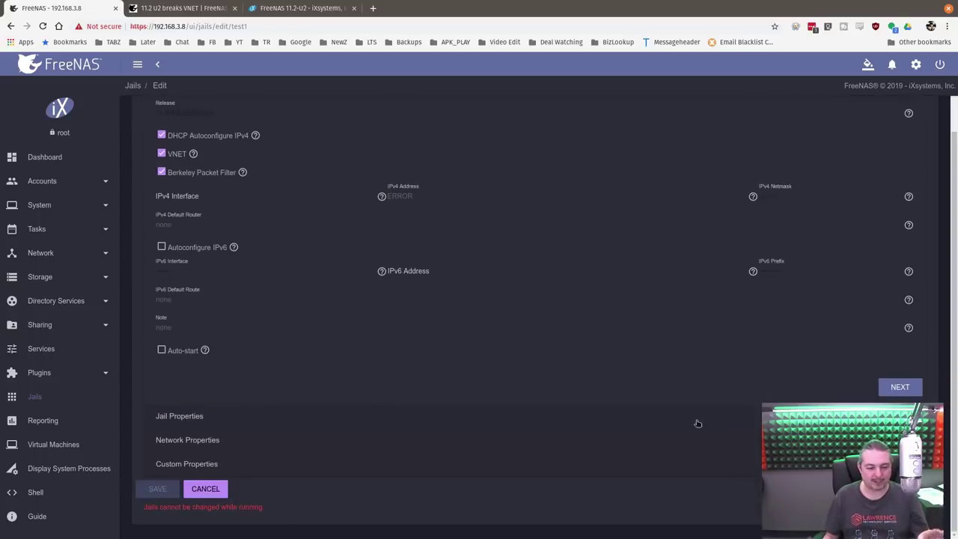
click(206, 488)
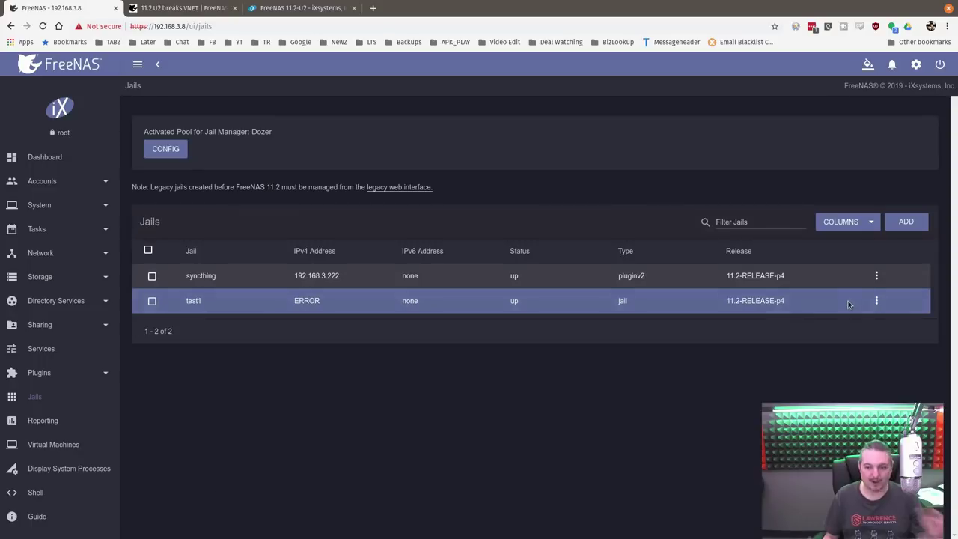
Stop the test1 jail so that its settings can be edited.
click(878, 302)
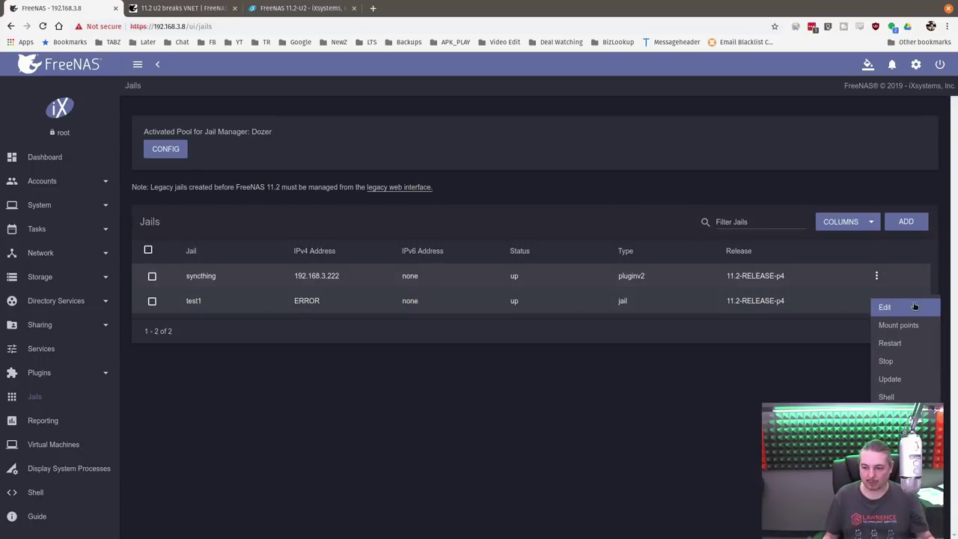
click(908, 361)
click(503, 320)
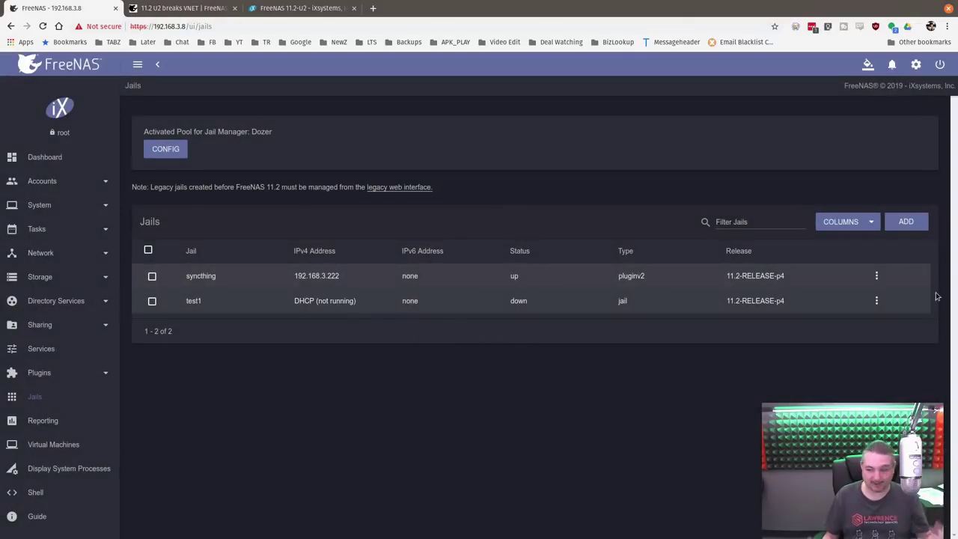
Open the test1 jail for editing and clear its IPv4 Address in the basic properties.
click(876, 300)
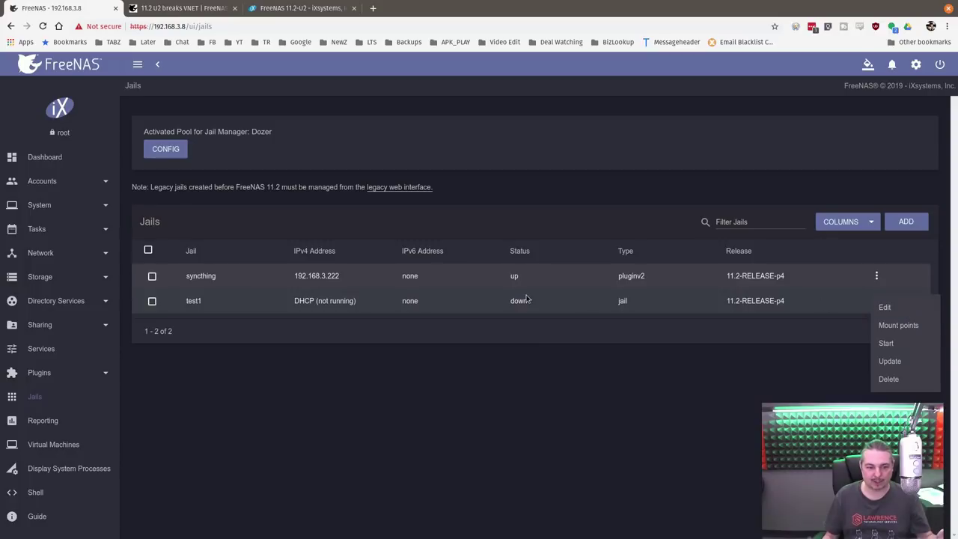
click(917, 309)
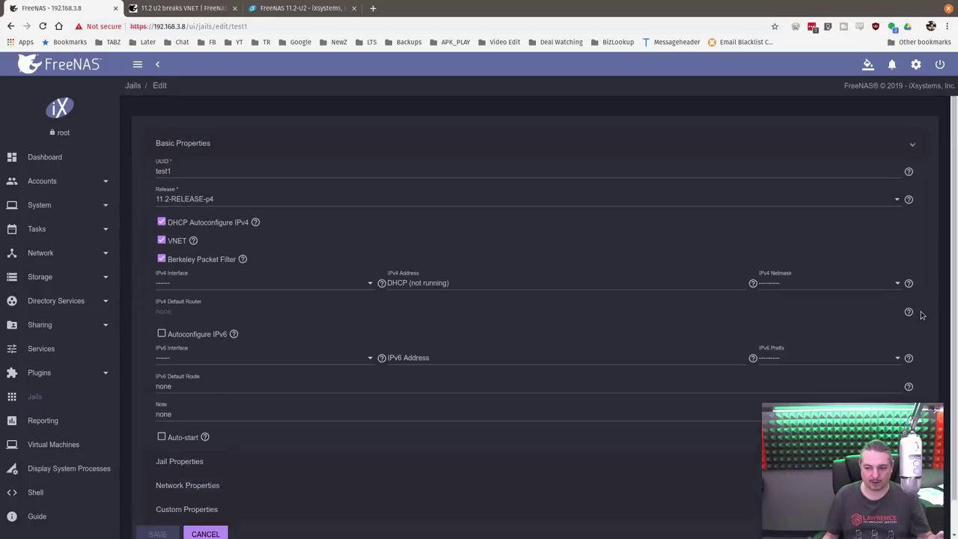
click(419, 289)
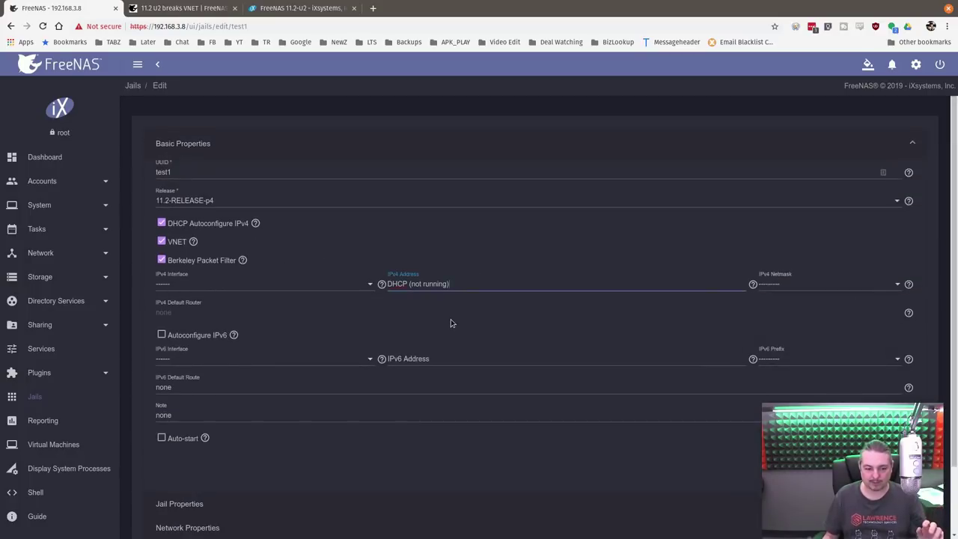
scroll(446, 318, down, 1)
click(157, 499)
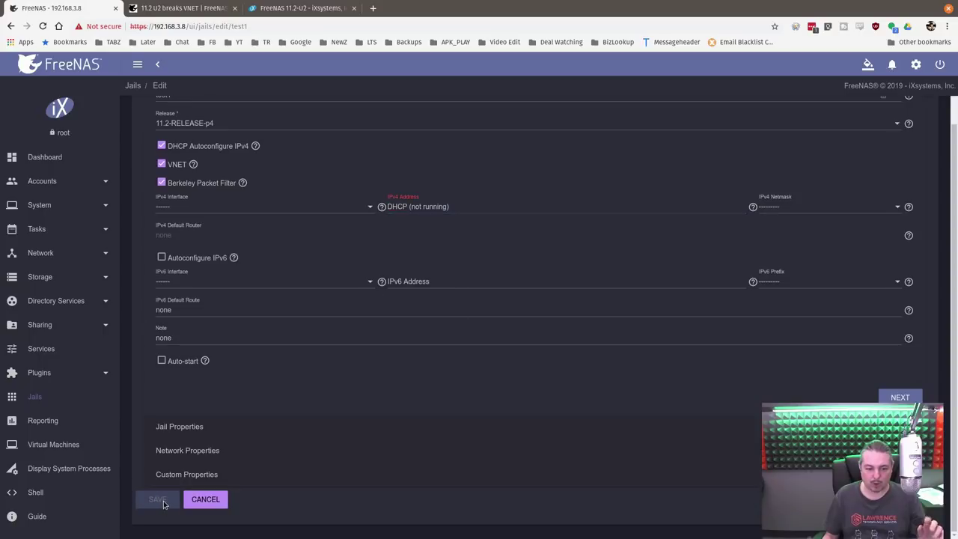
click(428, 206)
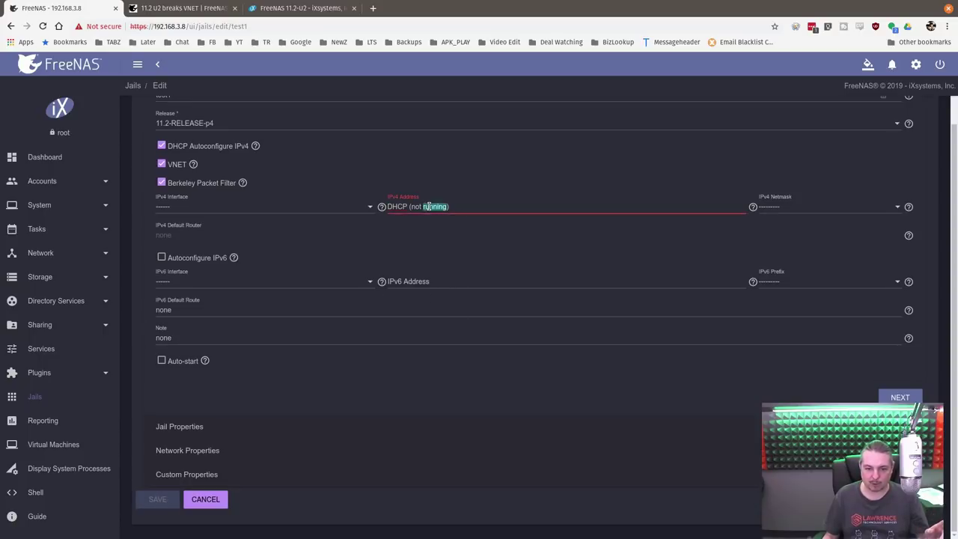
triple_click(428, 206)
key(BackSpace)
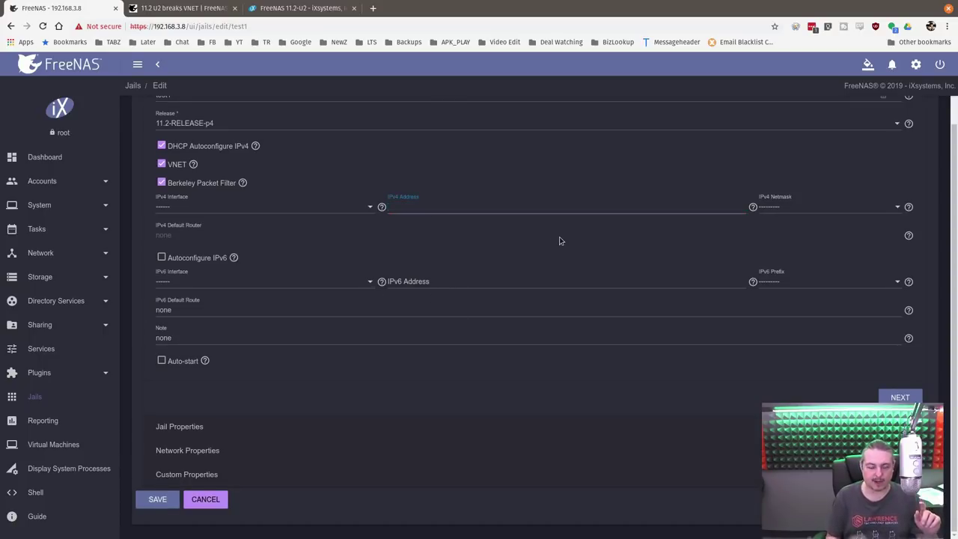
Set vnet_default_interface to cxgb0 in the test1 jail's network properties and save the jail.
click(238, 456)
scroll(298, 346, down, 1)
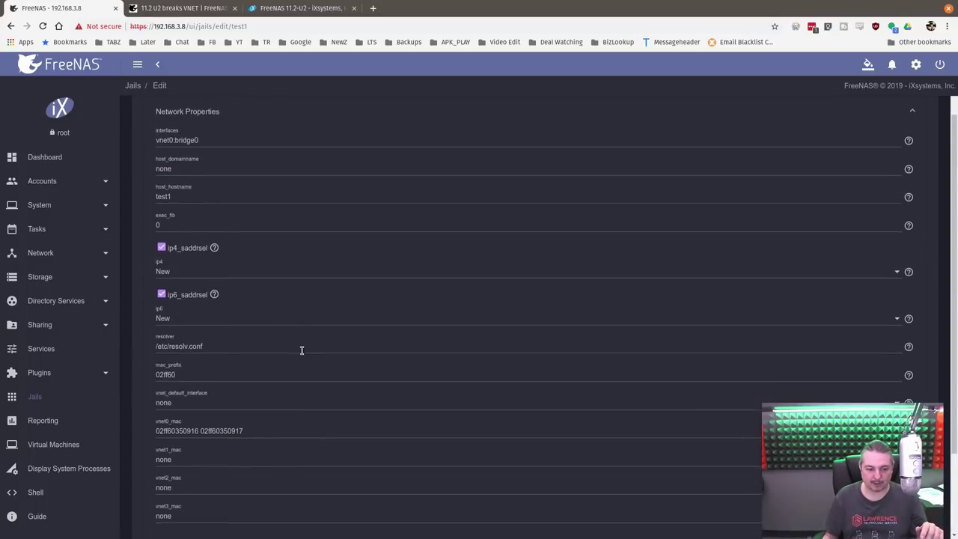
click(193, 383)
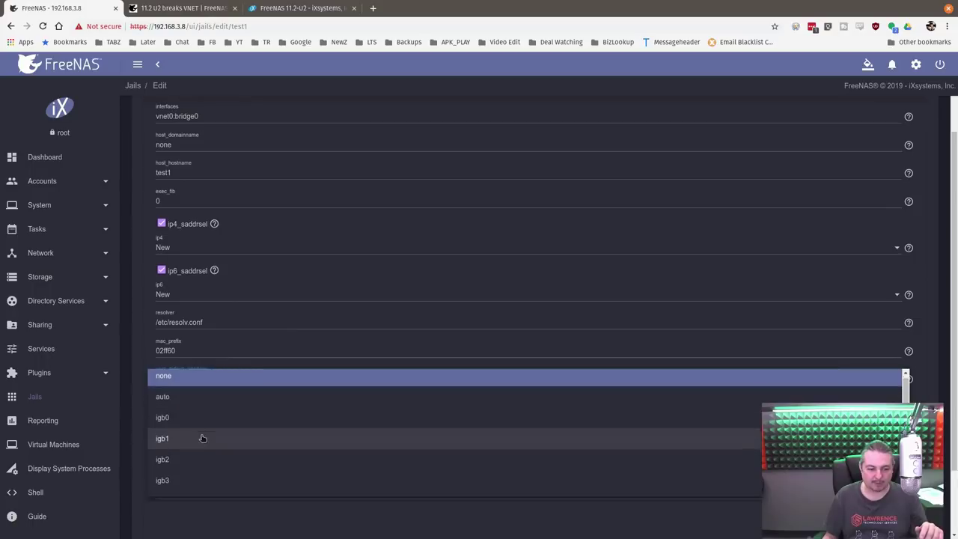
scroll(201, 440, down, 2)
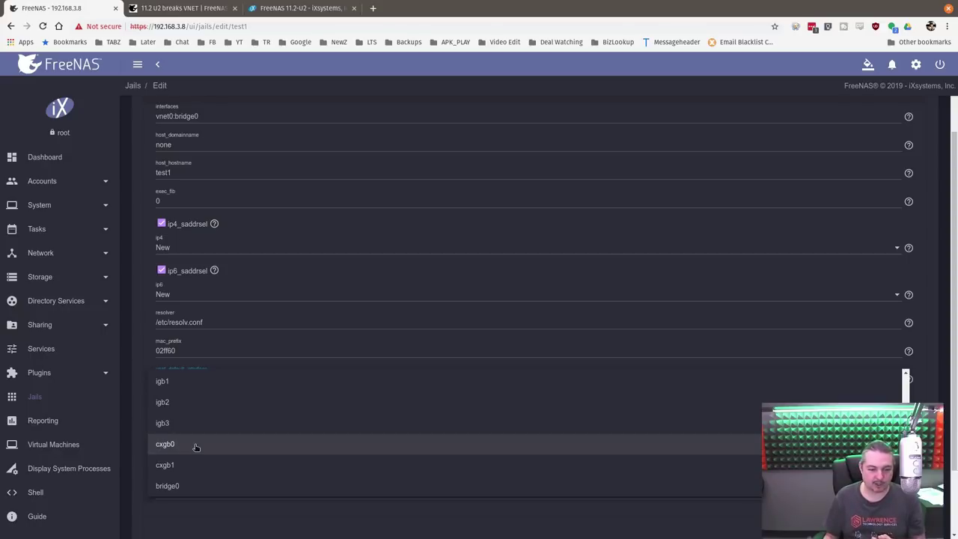
click(195, 446)
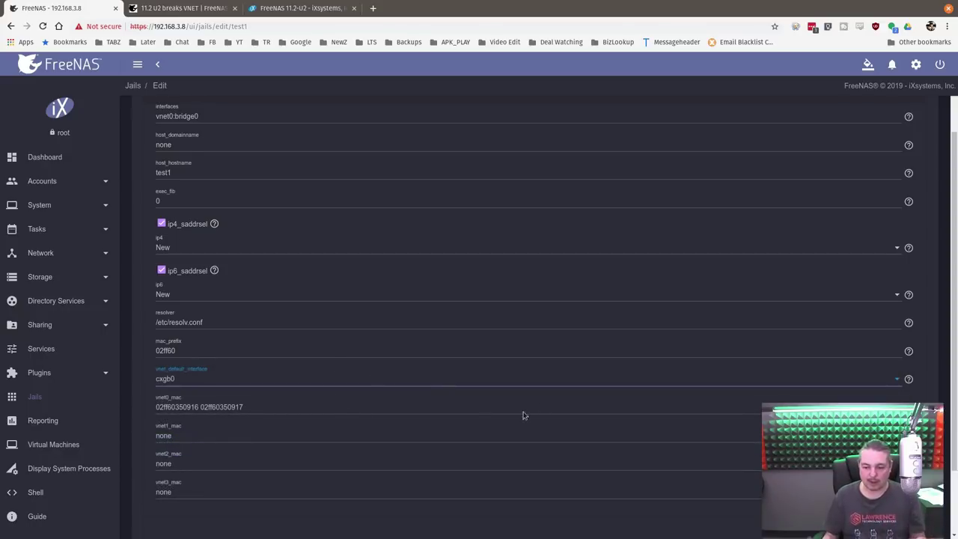
scroll(521, 412, down, 2)
click(158, 498)
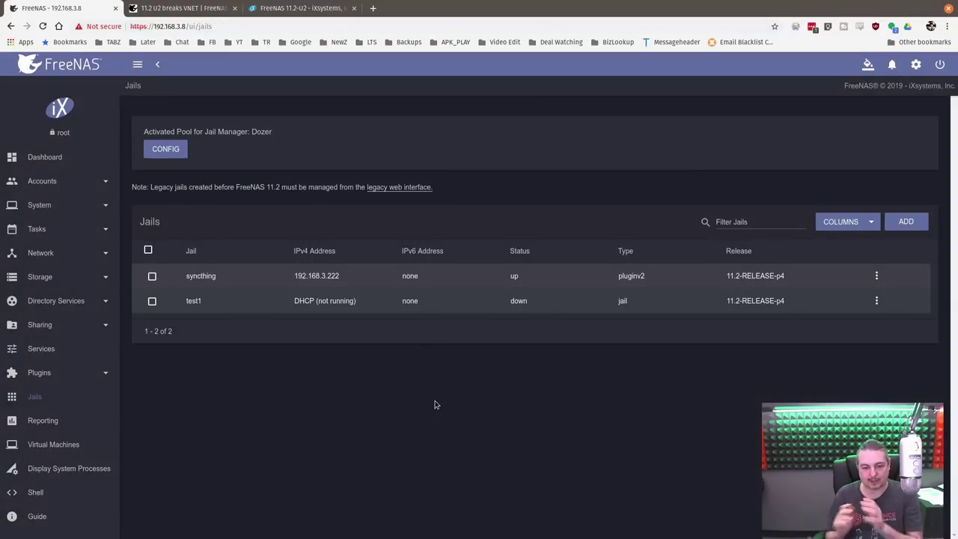
Start the test1 jail with its updated network settings.
click(877, 300)
click(887, 342)
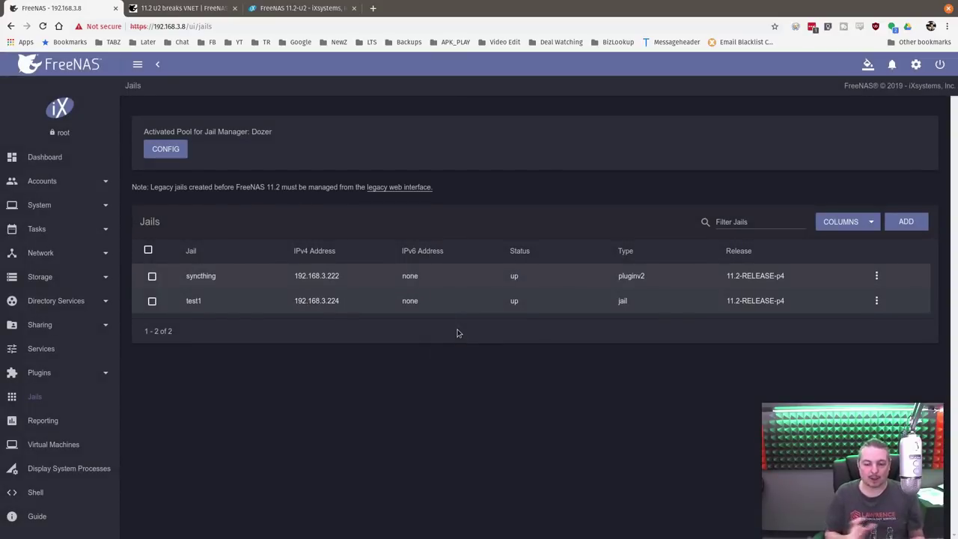
Glance at the forum thread on 11.2-U2 breaking VNET, and open the running test1 jail's edit page in FreeNAS.
click(187, 9)
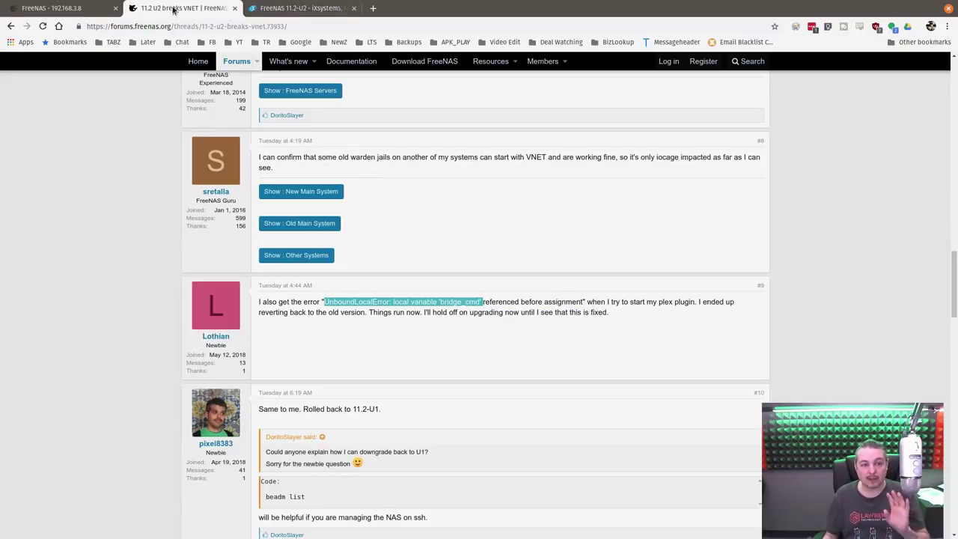
key(ctrl+Page_Up)
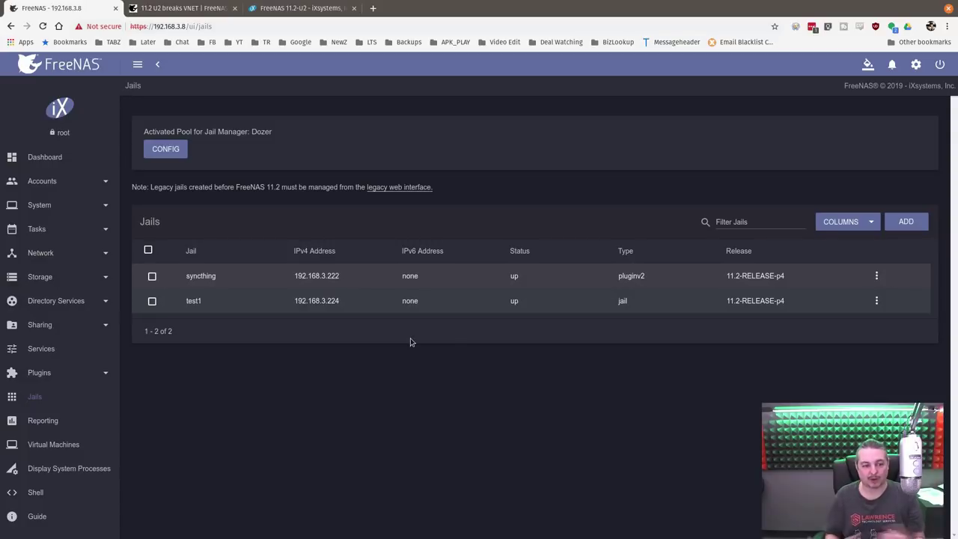
click(376, 309)
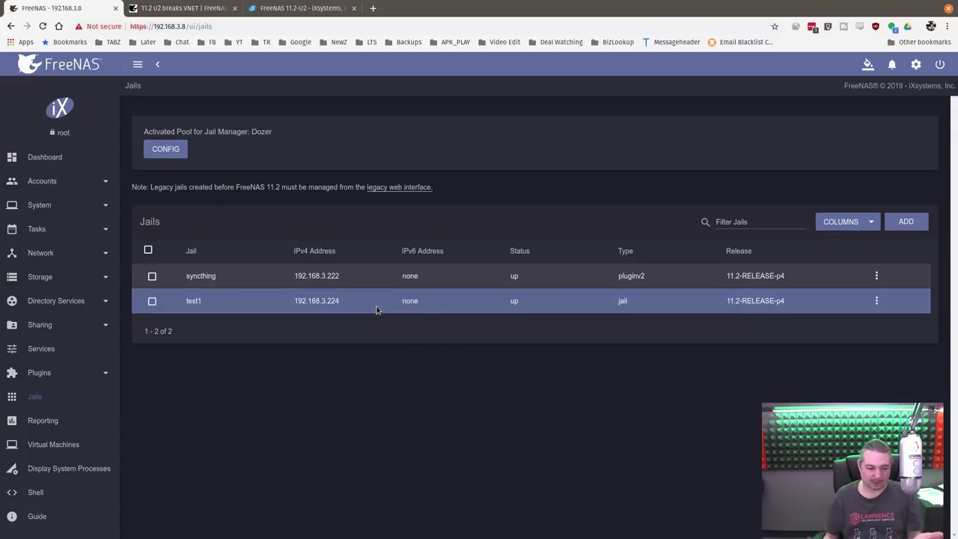
click(878, 301)
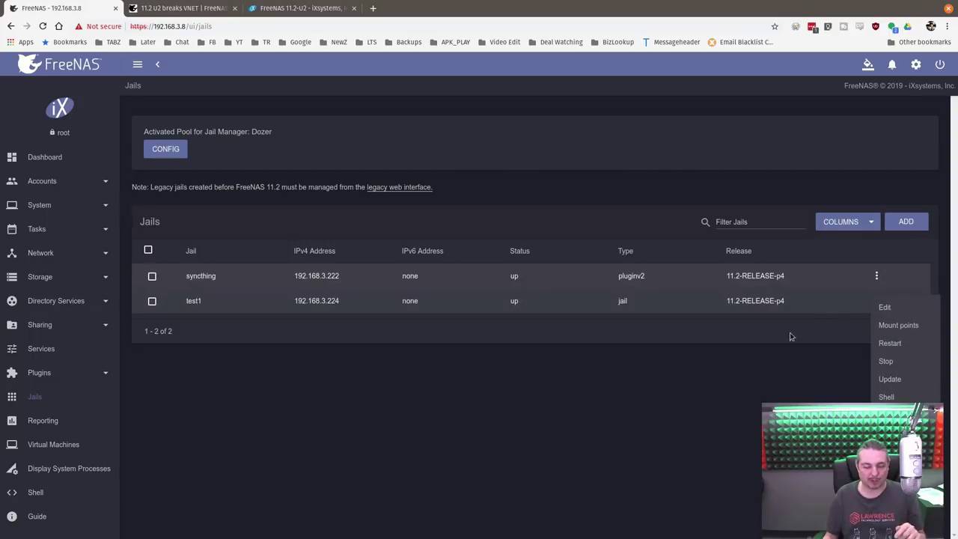
click(885, 307)
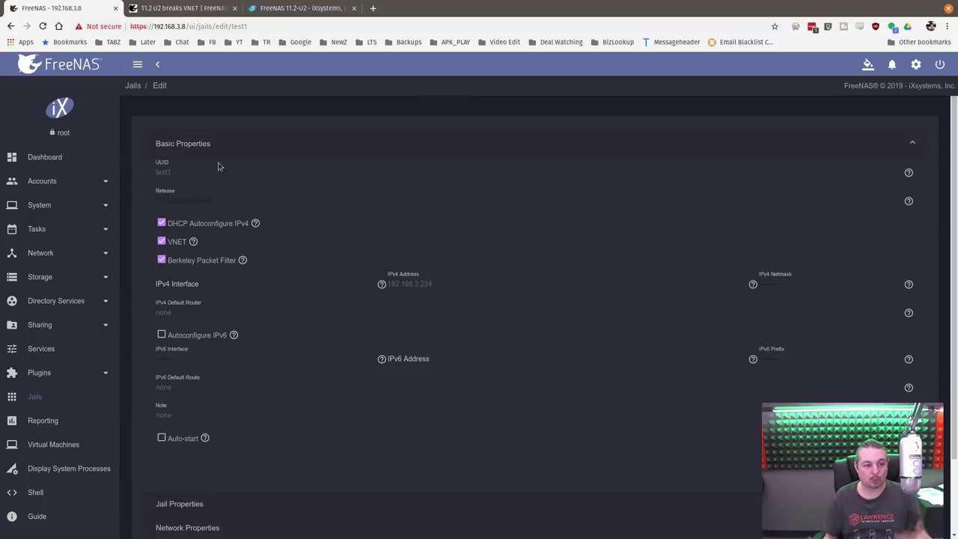
View the FreeNAS dashboard and the list of services.
click(45, 157)
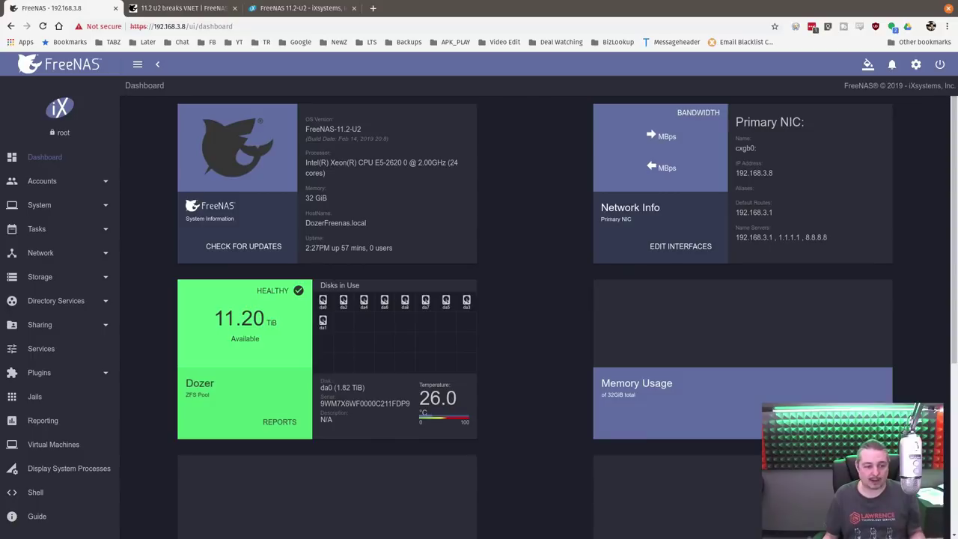
click(43, 347)
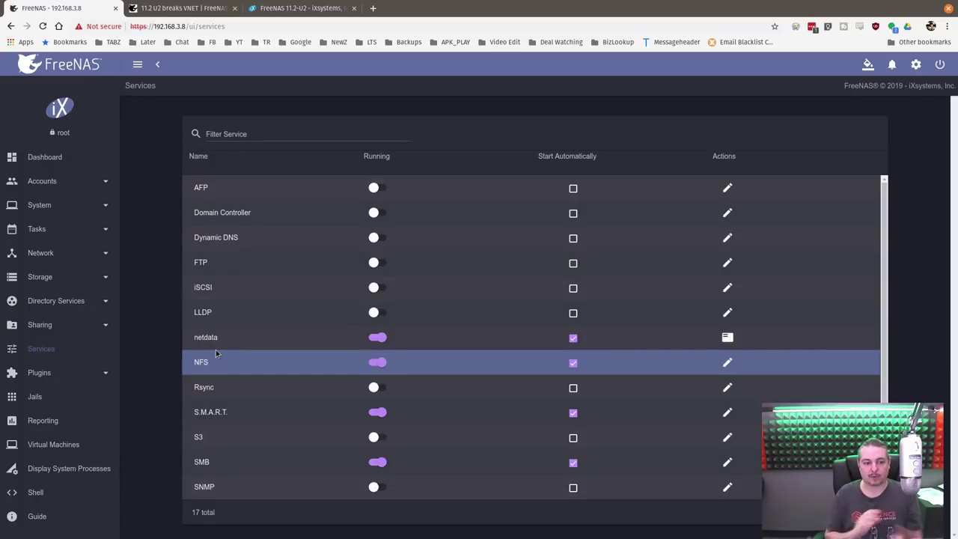
Search the FreeNAS 11.2-U2 release notes for "iscs", highlight the known issue about iSCSI device extents, and close the search.
click(285, 6)
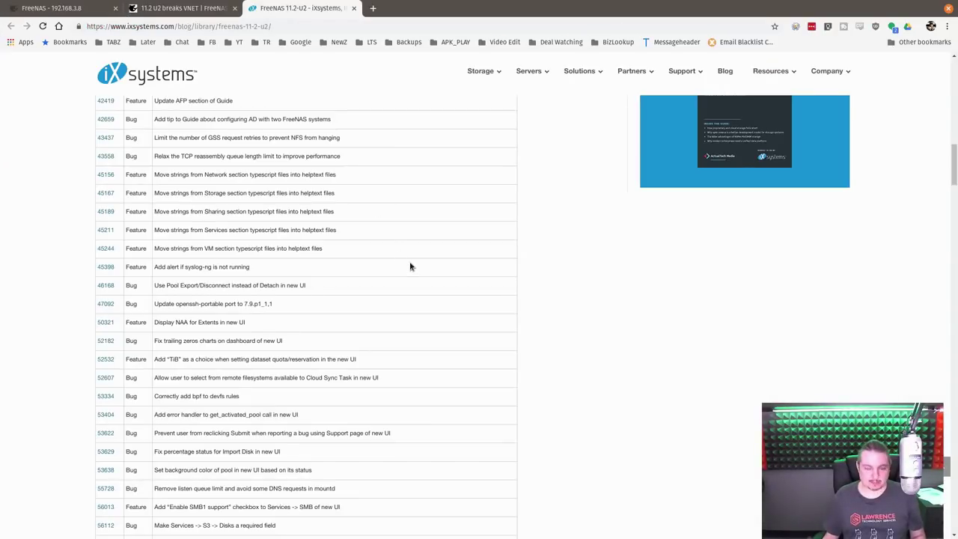
key(ctrl+f)
text(iscs)
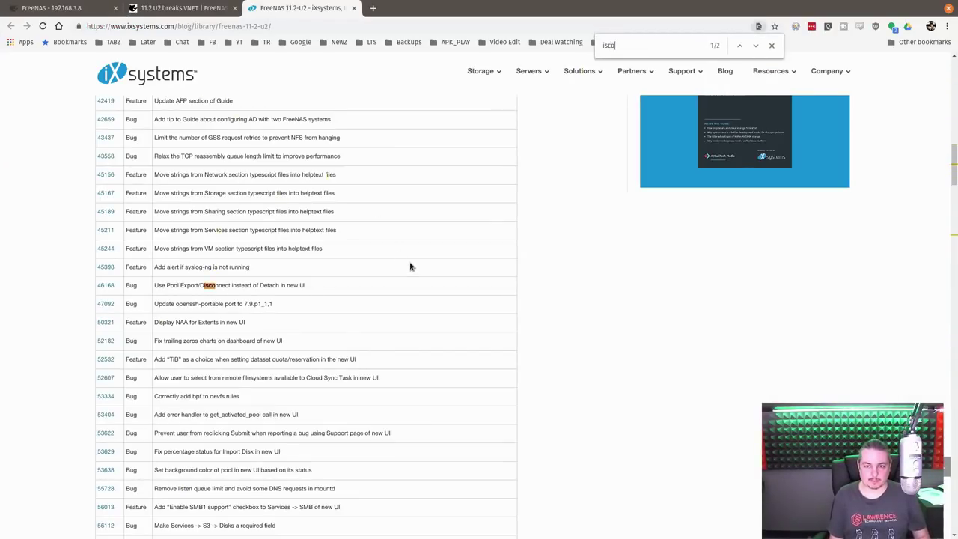
drag(96, 298, 268, 309)
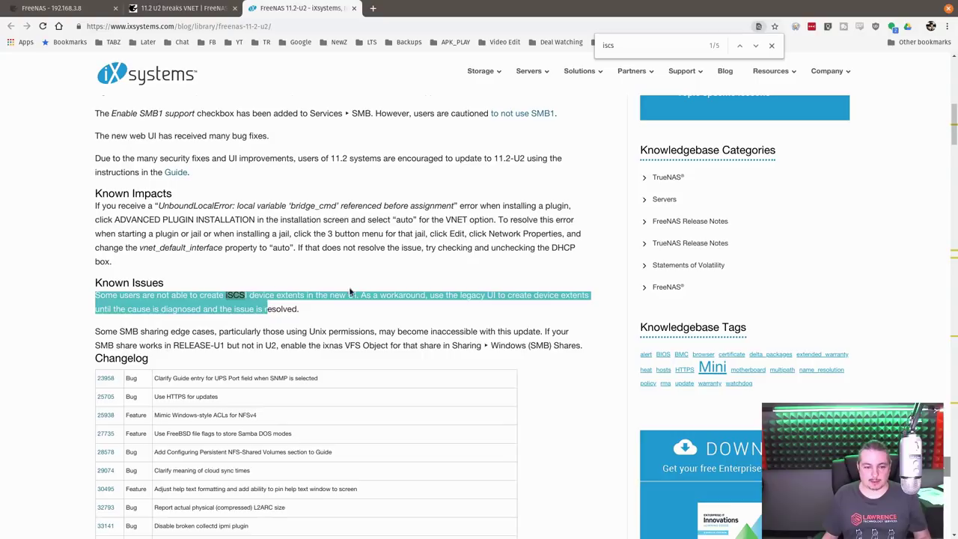
click(336, 308)
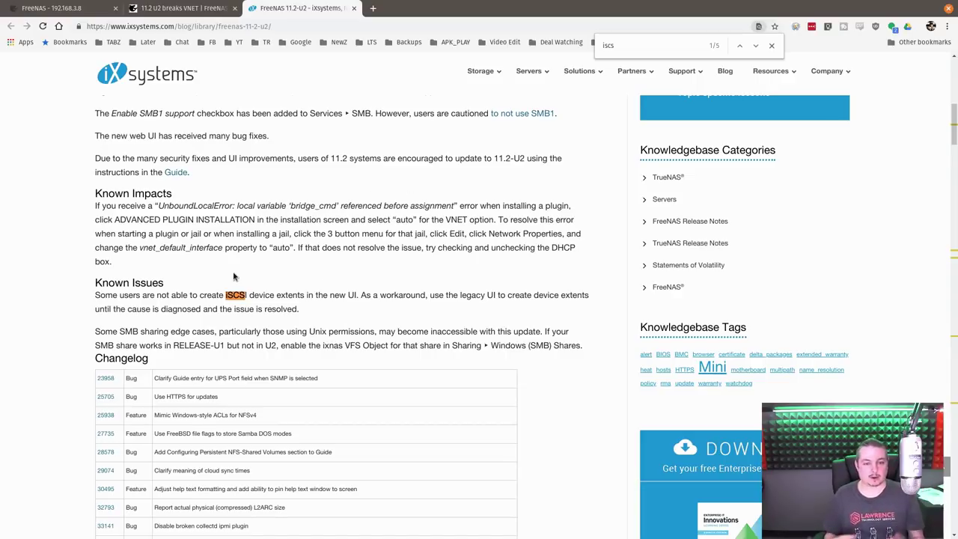
click(771, 46)
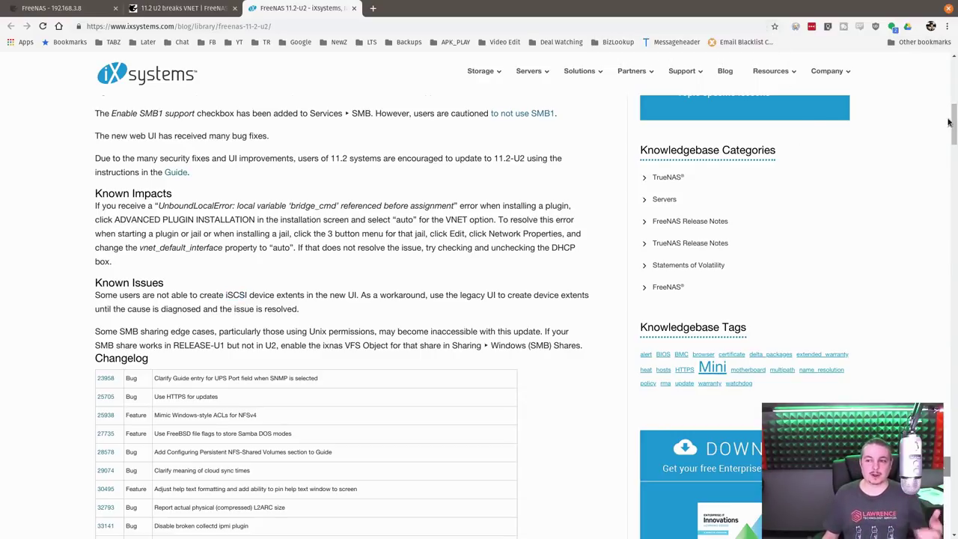
Browse the changelog of bug fixes and features in the 11.2-U2 release notes, and go back to the article's introduction.
drag(954, 123, 949, 260)
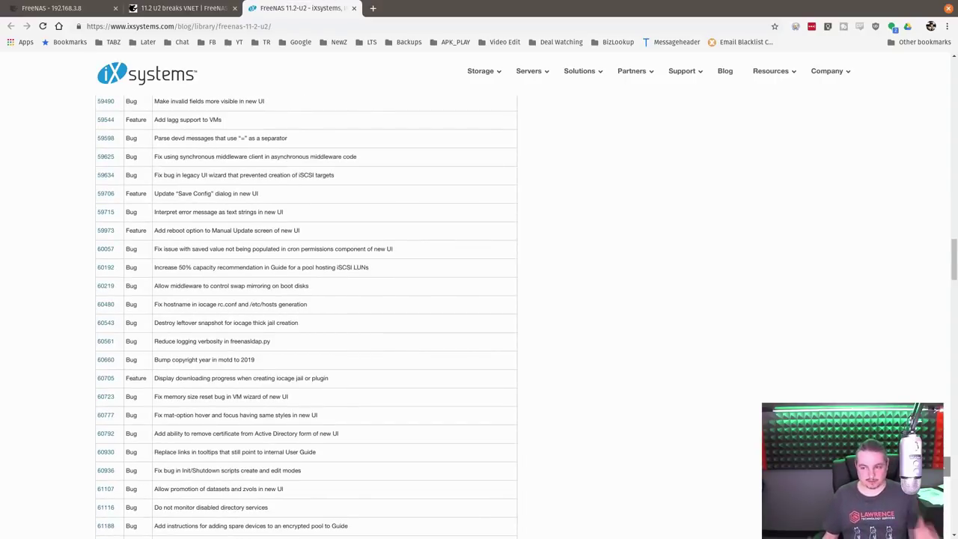
scroll(684, 376, down, 10)
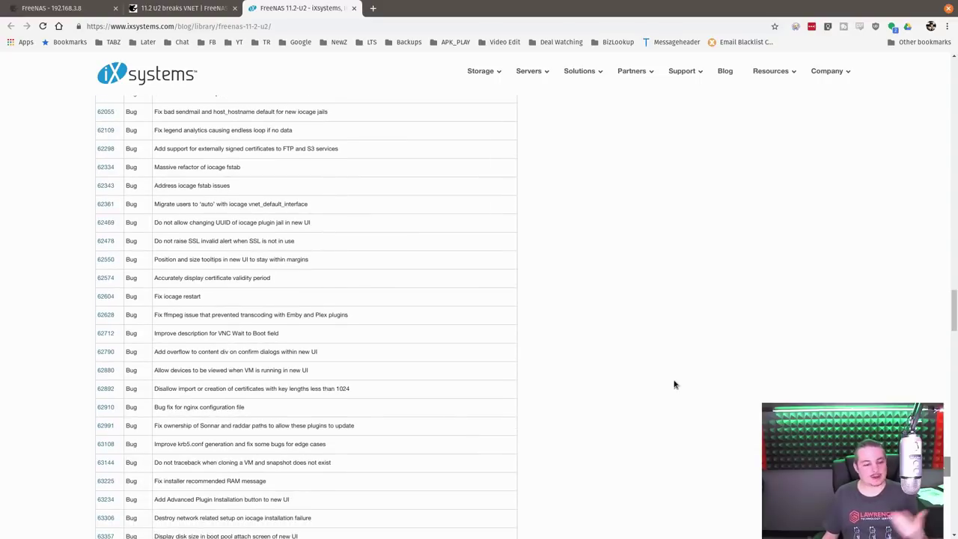
scroll(803, 385, down, 2)
scroll(954, 325, down, 1)
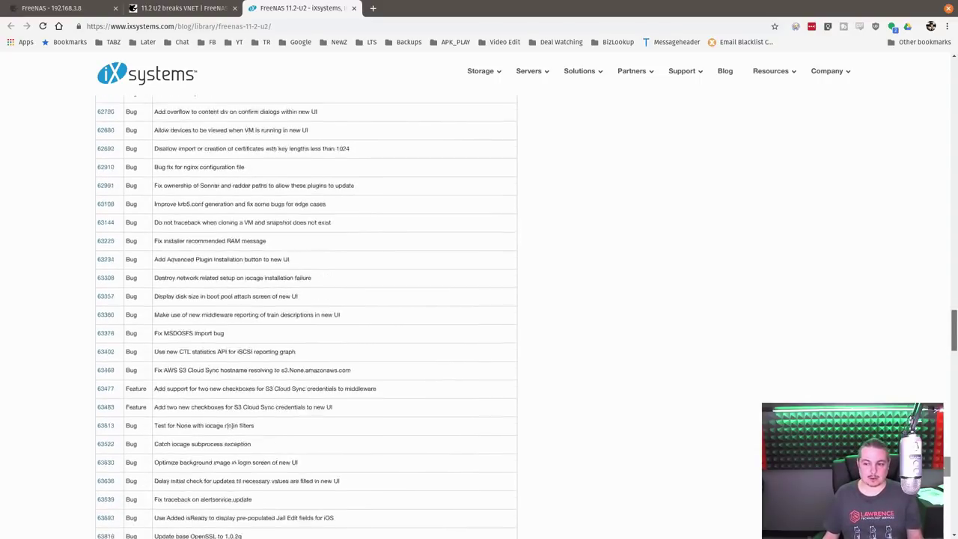
drag(953, 330, 949, 75)
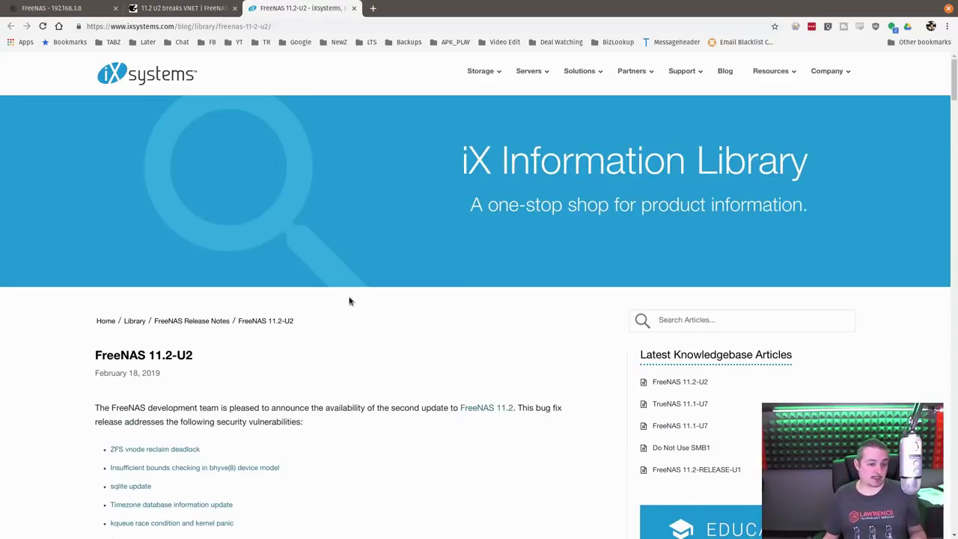
scroll(354, 322, down, 3)
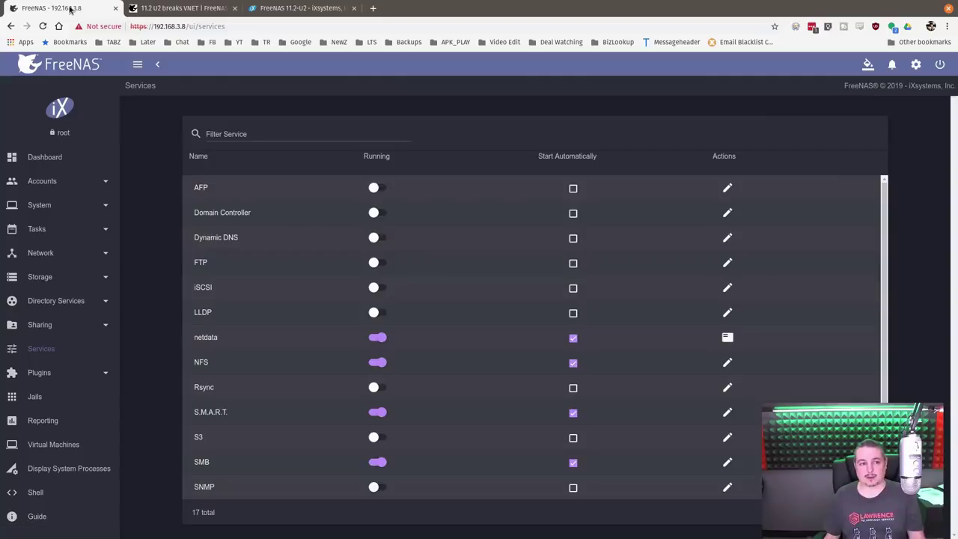
Return to FreeNAS, expand the Dozer pool's datasets under the storage pools, and look at the actions available for its root dataset.
click(69, 9)
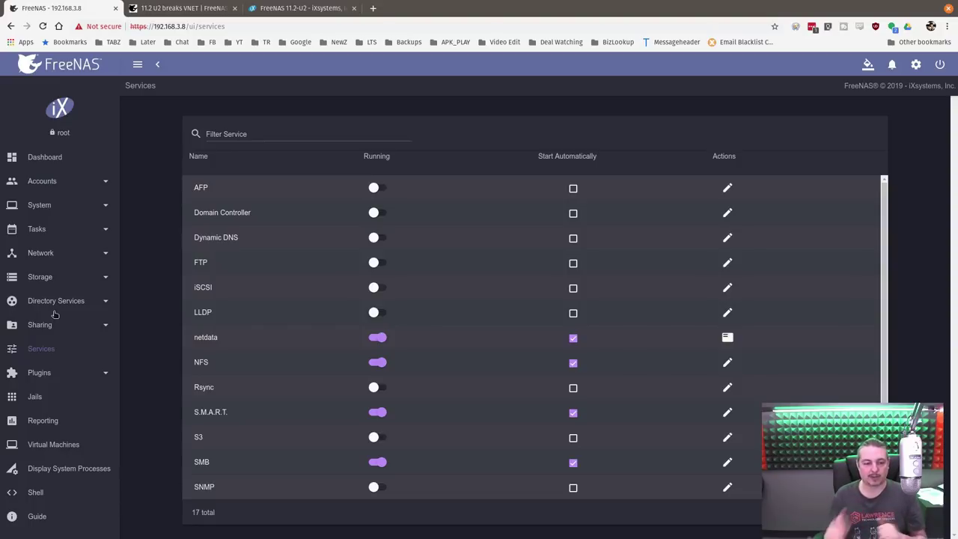
click(78, 276)
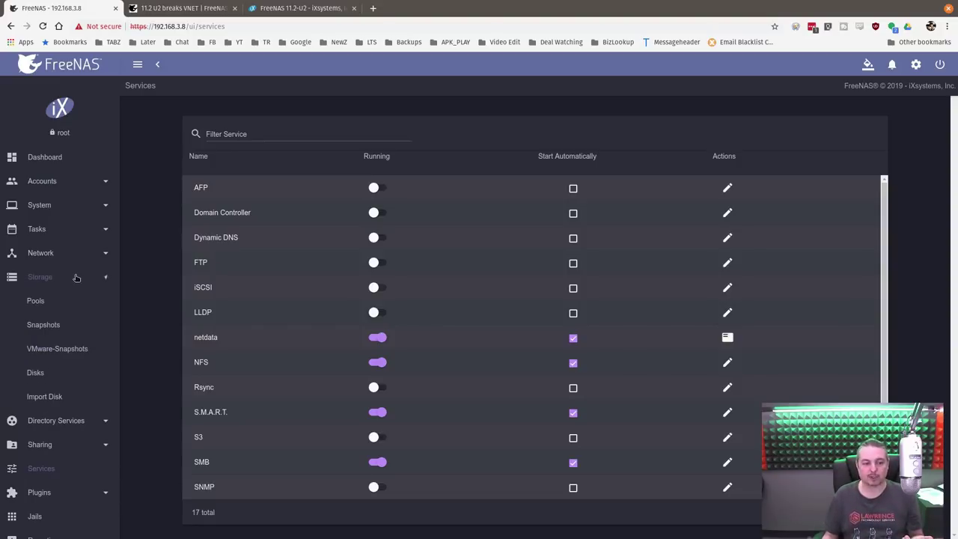
click(45, 307)
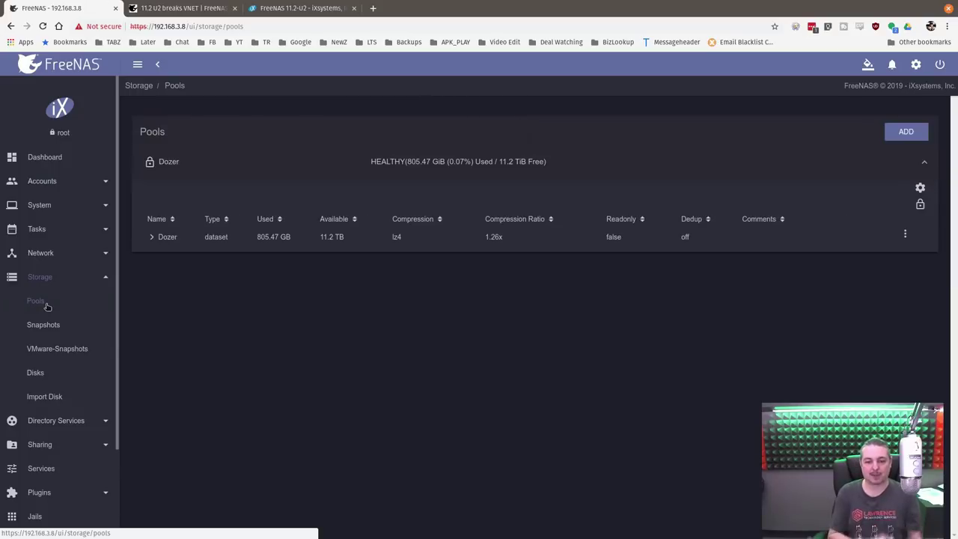
click(151, 237)
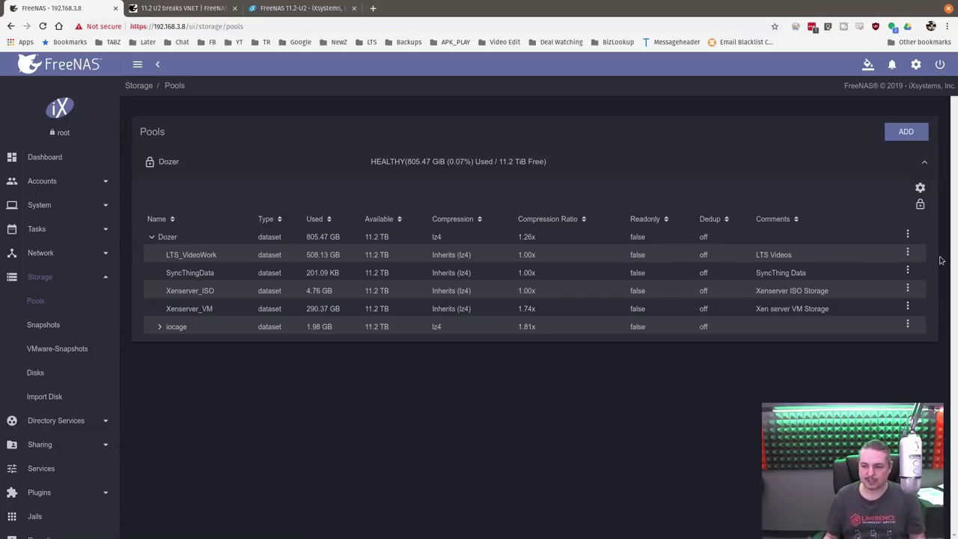
click(908, 236)
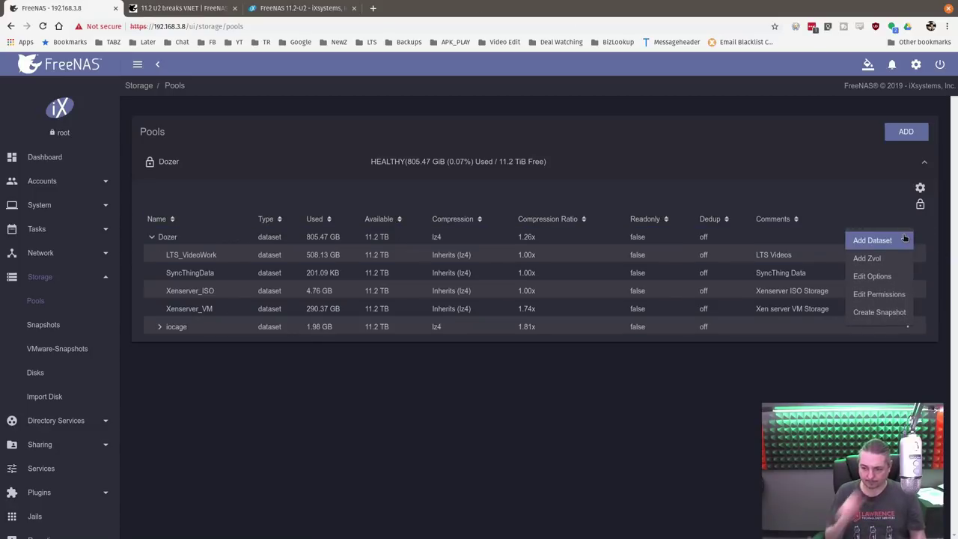
click(440, 174)
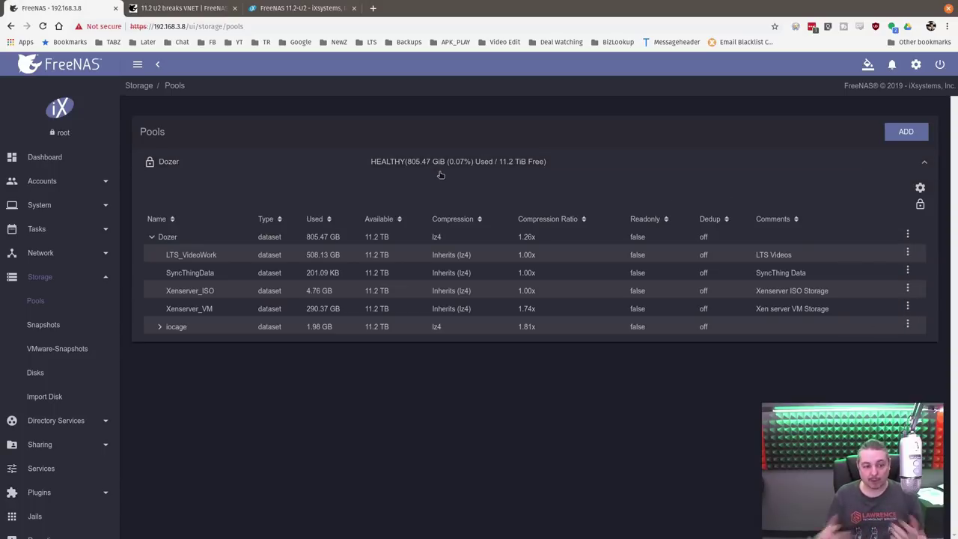
Review the dashboard's system and usage cards and highlight the primary NIC name cxgb0.
click(63, 164)
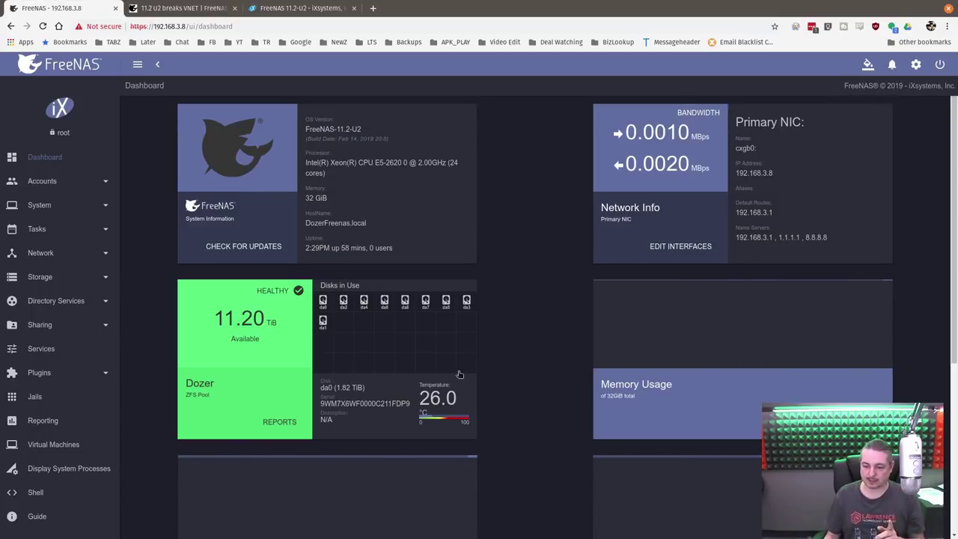
scroll(557, 382, down, 4)
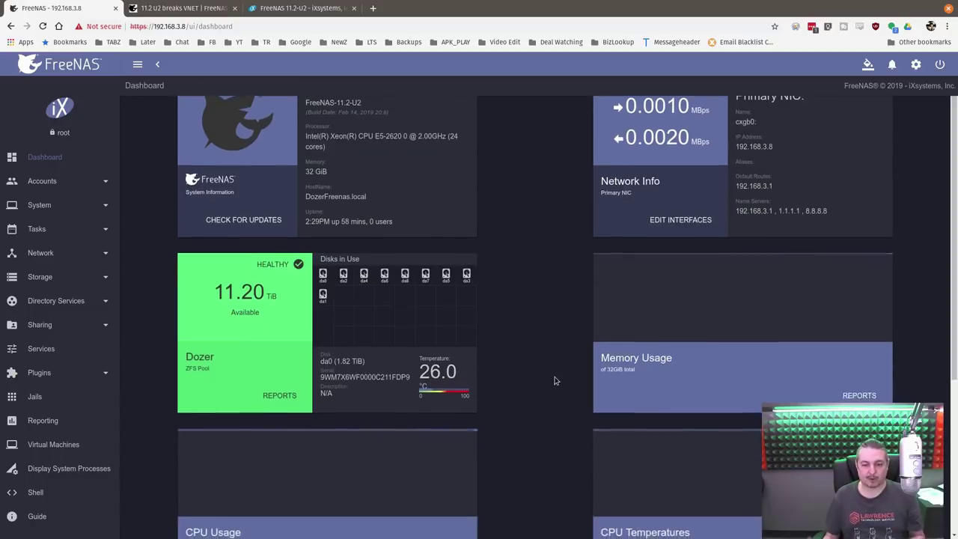
scroll(555, 380, up, 4)
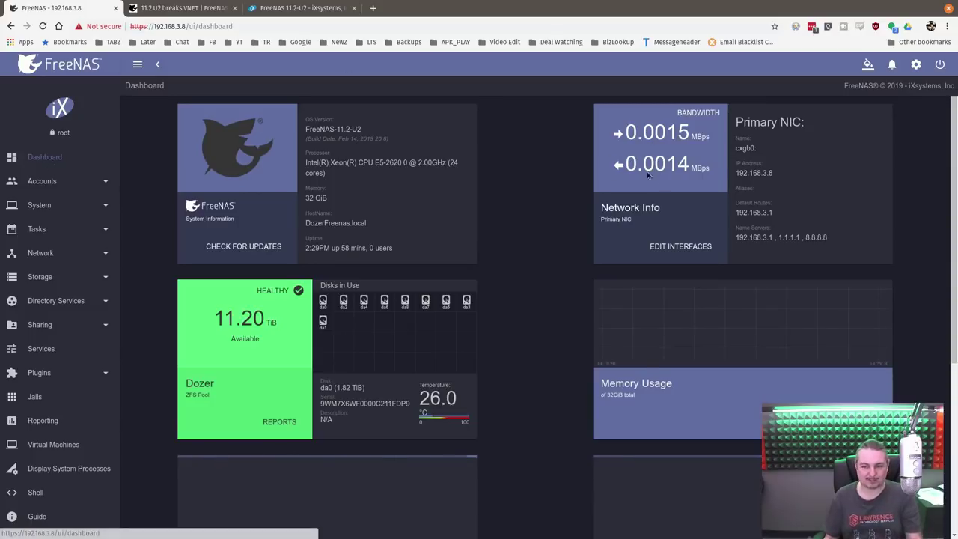
double_click(749, 148)
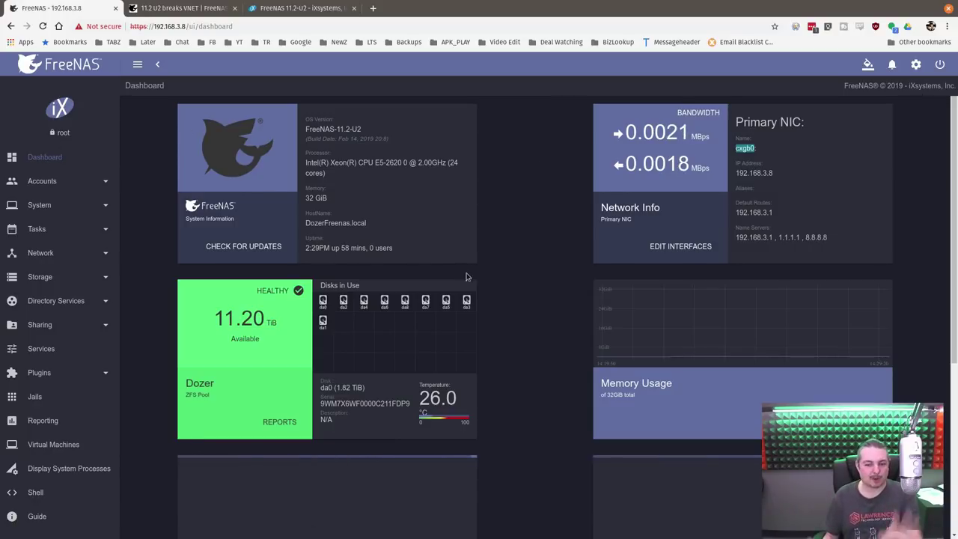
Look through the full services list and open the netdata monitoring page to examine its system charts.
click(56, 349)
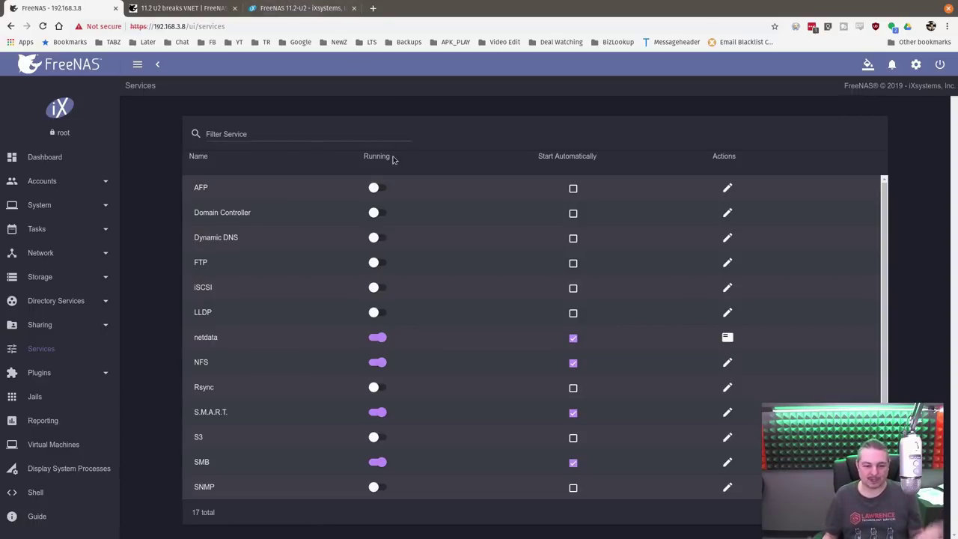
scroll(274, 407, down, 3)
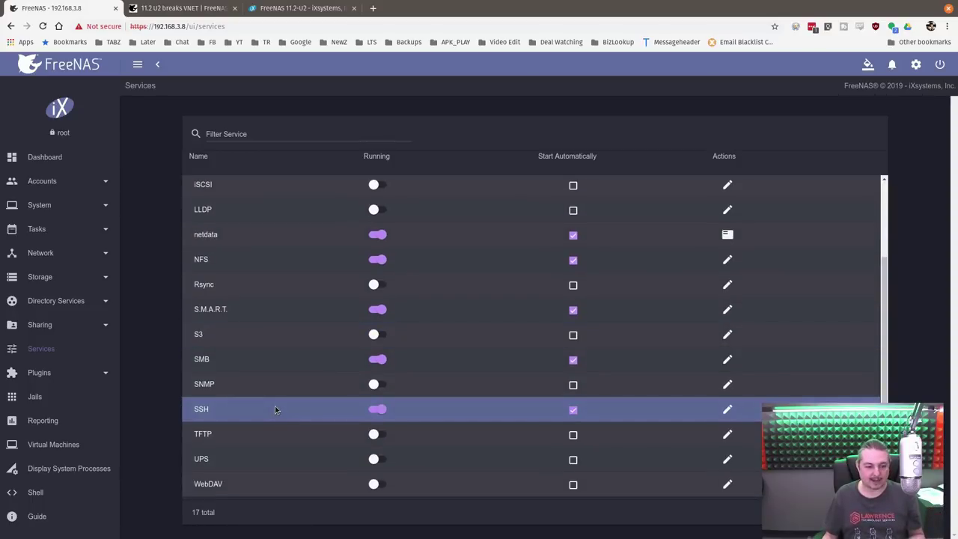
scroll(274, 406, up, 3)
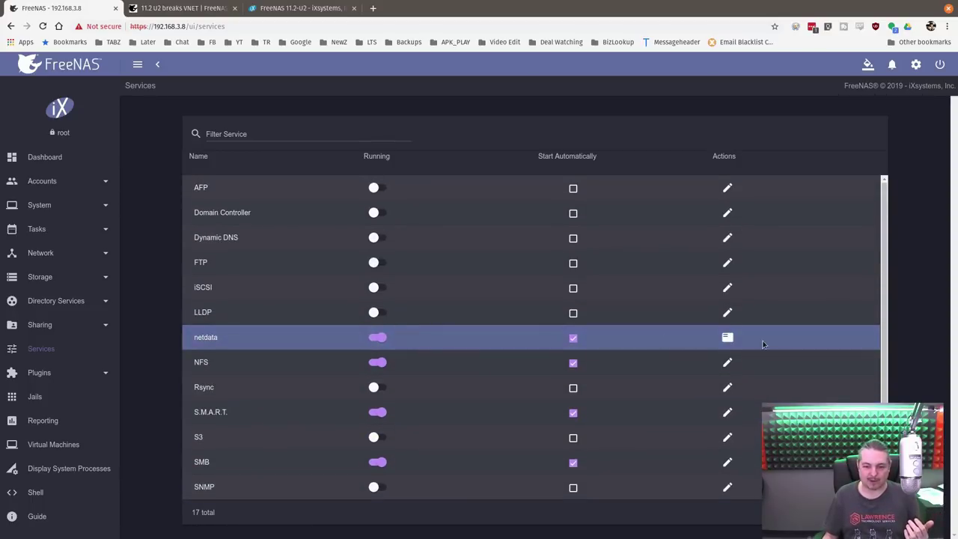
click(720, 340)
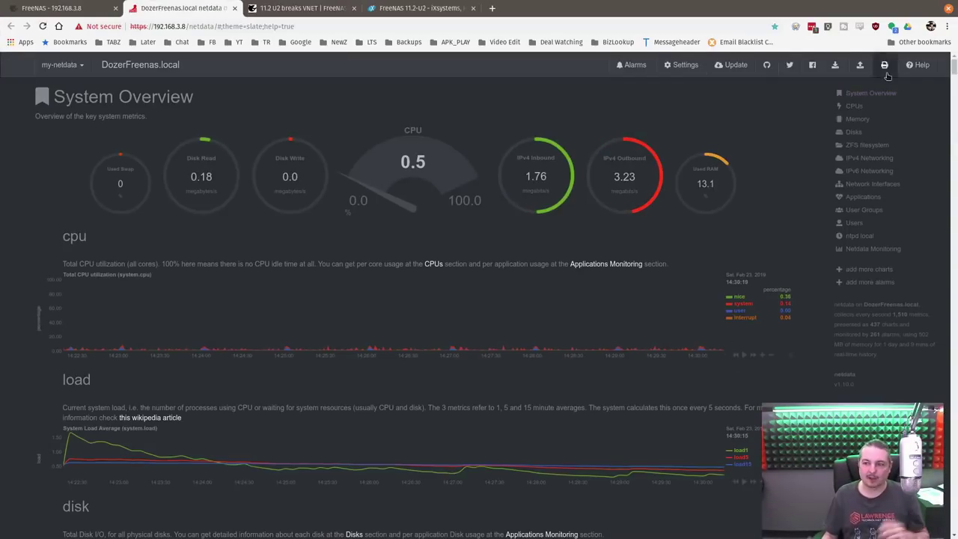
drag(954, 69, 954, 79)
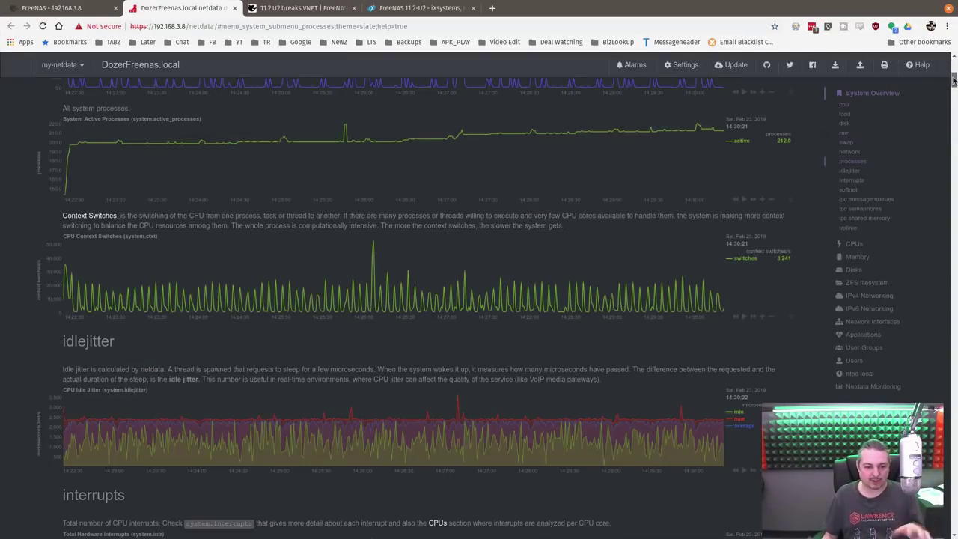
Switch back to the FreeNAS 11.2-U2 release notes.
click(86, 7)
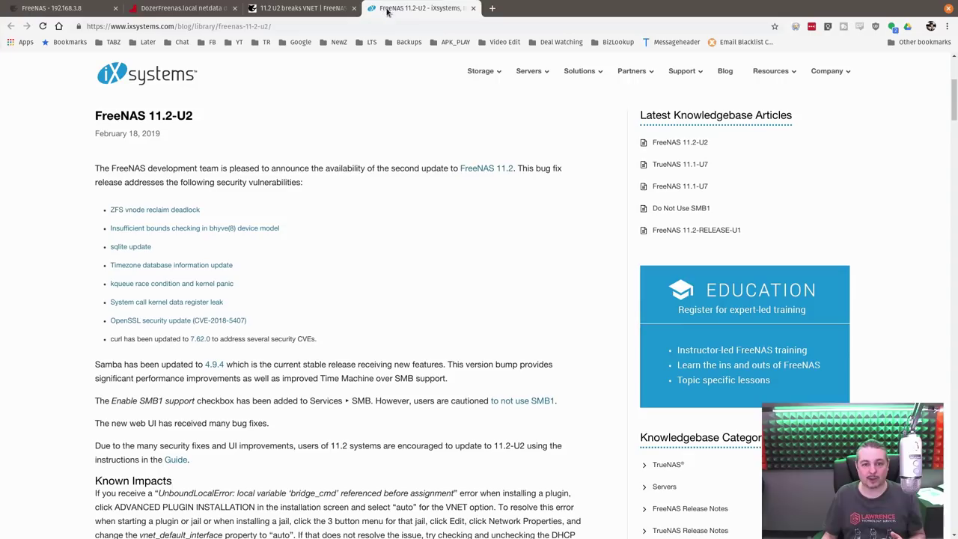
click(419, 7)
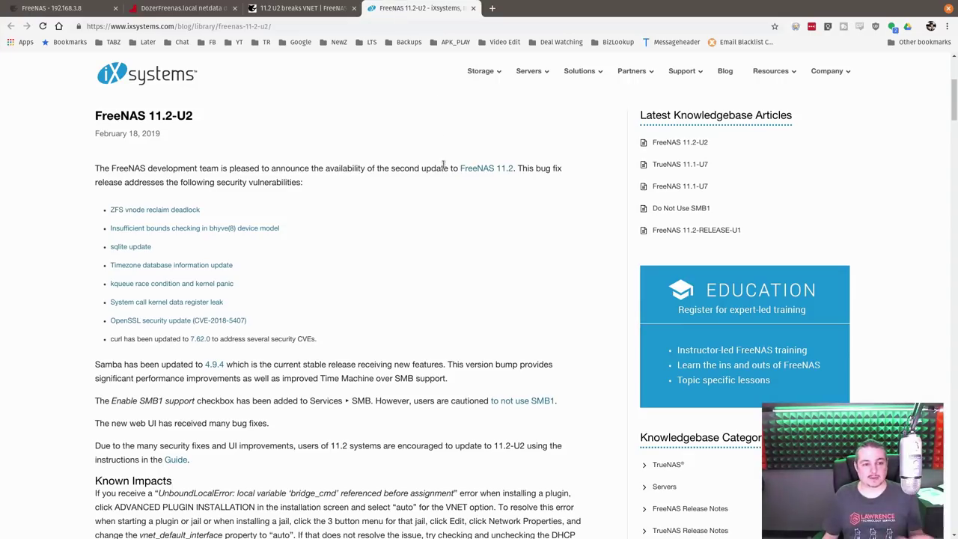